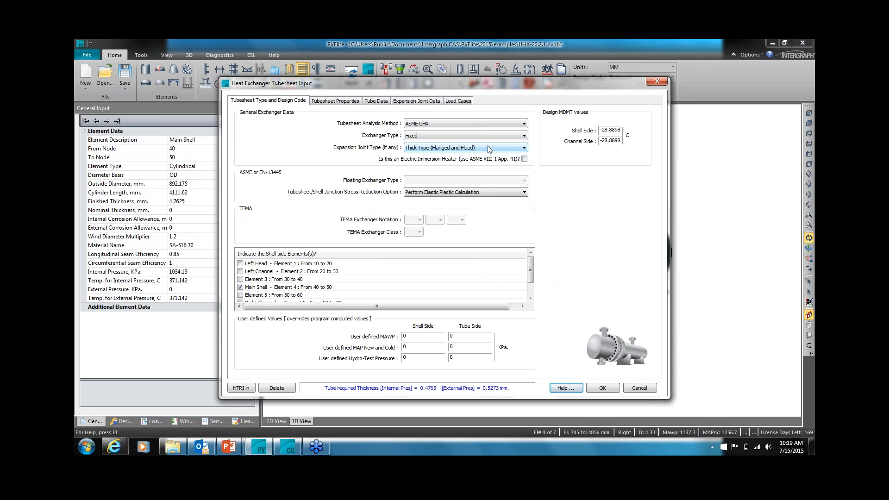
Step: Accept the tubesheet input with TEMA kept as the thick expansion joint calculation method and analyze the exchanger
left_click(424, 101)
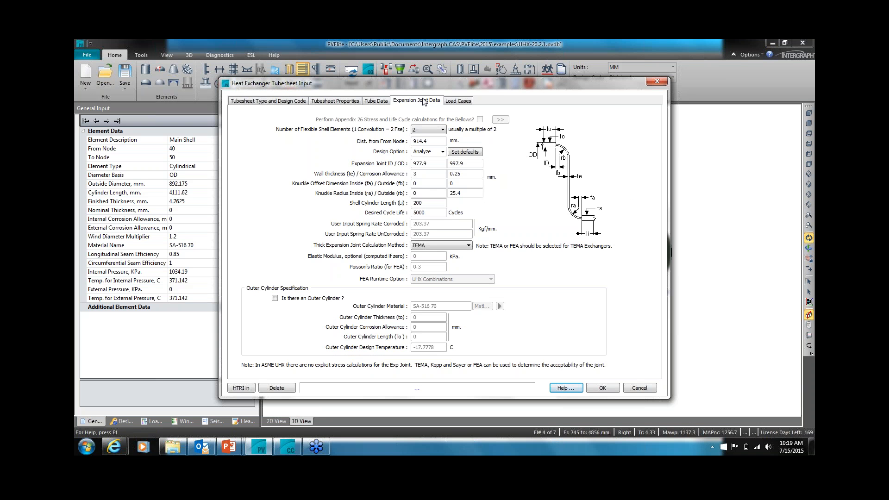
left_click(421, 246)
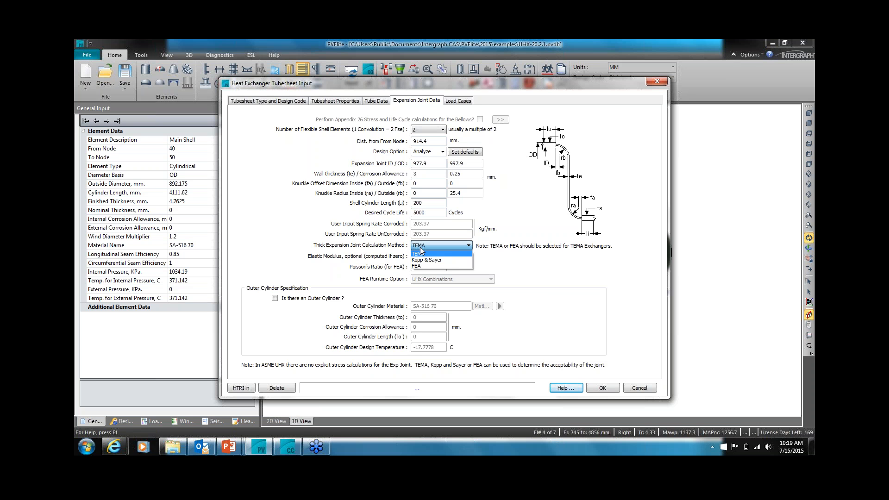
left_click(390, 241)
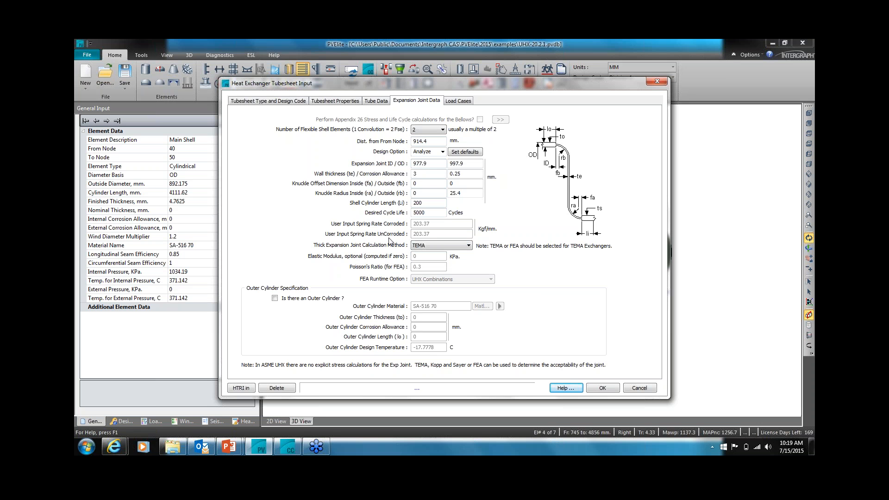
left_click(612, 389)
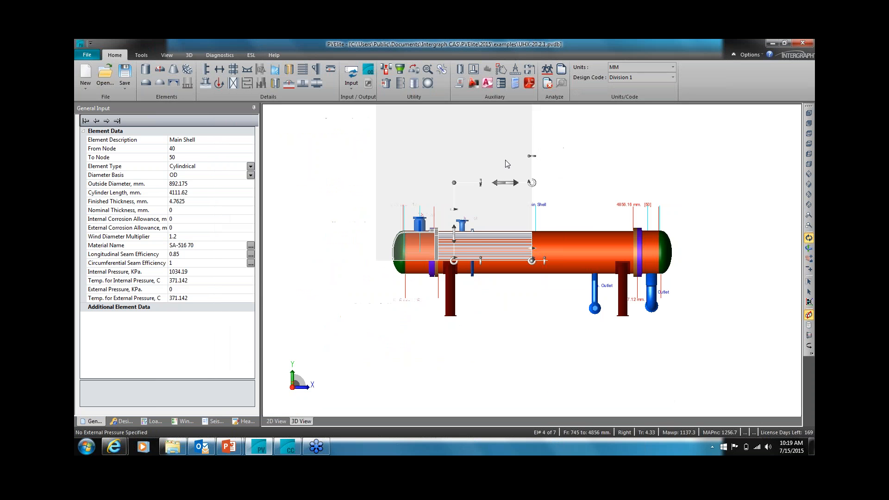
left_click(547, 72)
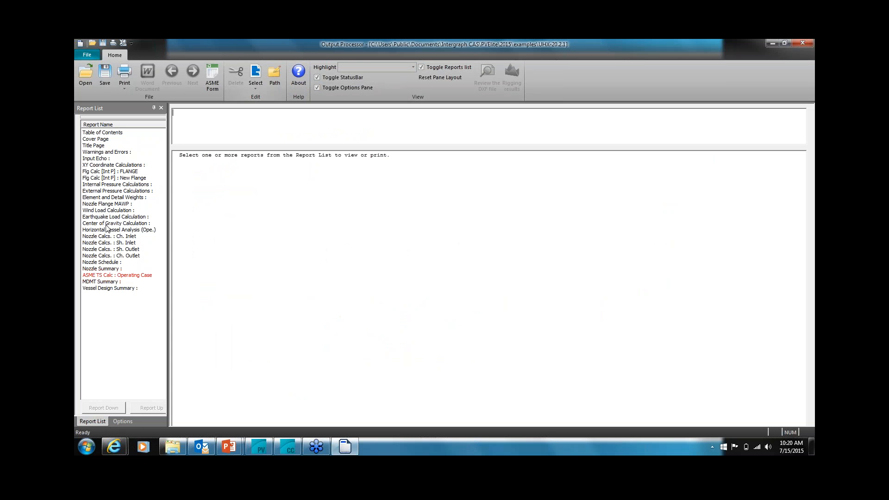
Step: Examine the Summary of Expansion Jt Results in the ASME TS Calc : Operating Case report, and close the report viewer
left_click(126, 276)
scroll(683, 254, "down", 20)
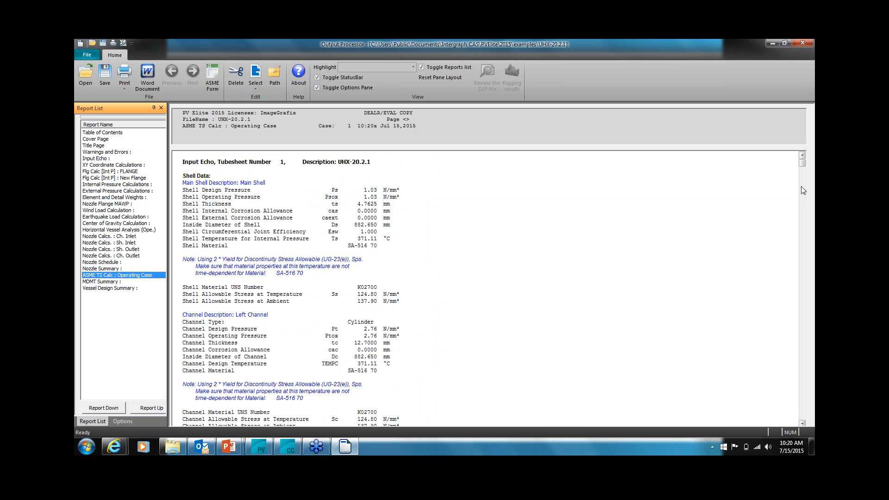
left_click(803, 168)
left_click_drag(803, 167, 814, 421)
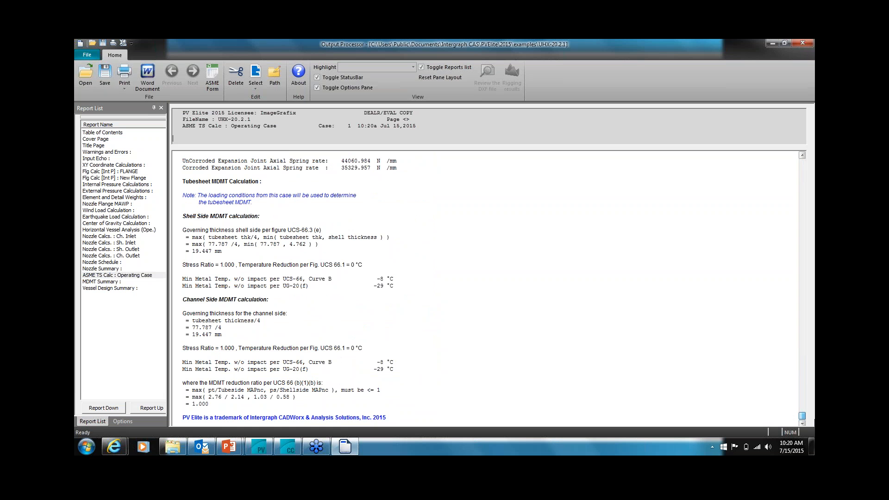
left_click_drag(814, 423, 814, 417)
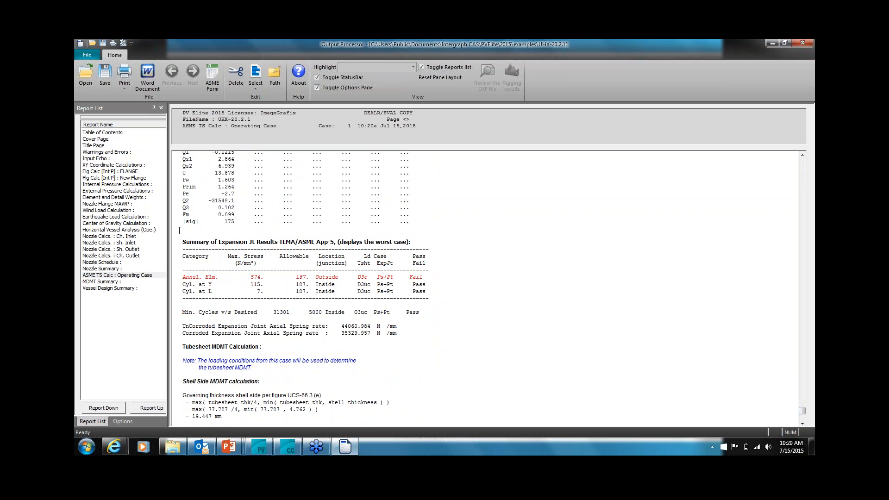
left_click_drag(182, 241, 390, 304)
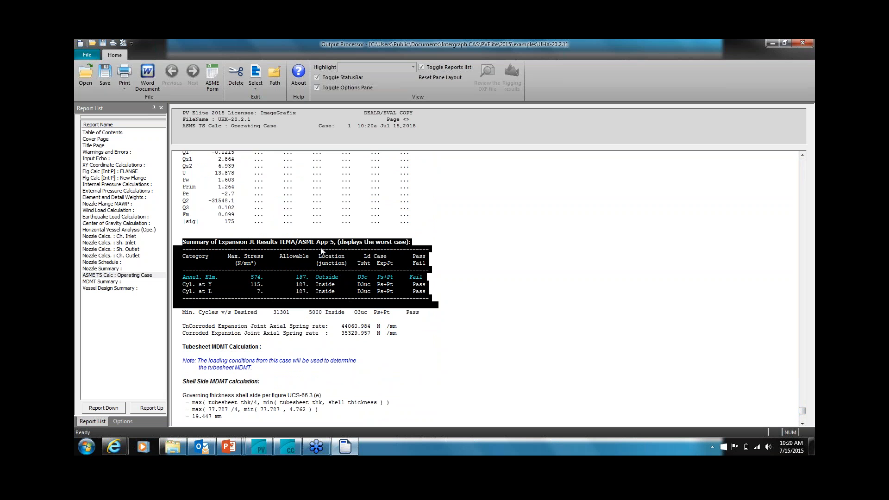
left_click(316, 285)
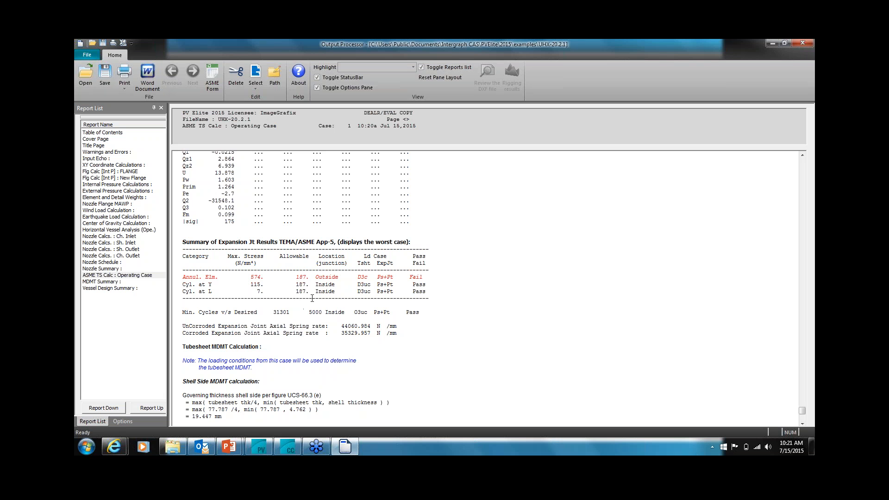
left_click(802, 43)
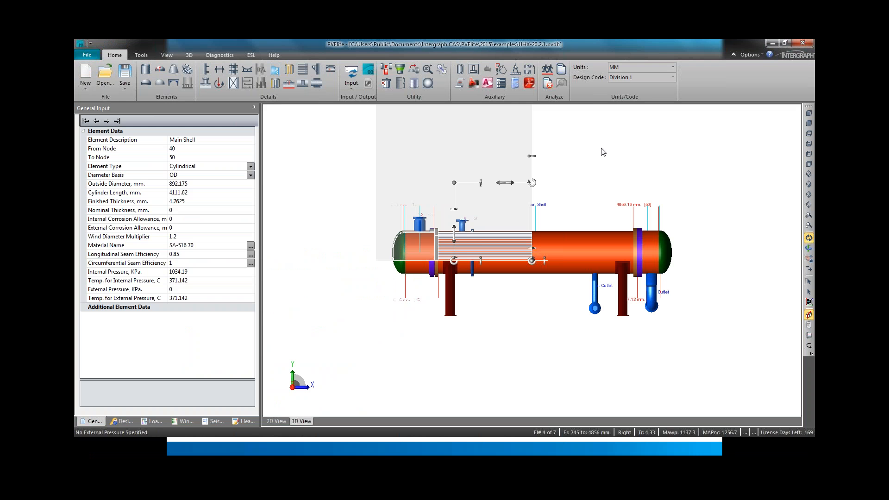
Step: Set the tubesheet's thick expansion joint calculation method to FEA with the UHX Combinations runtime option
left_click(303, 70)
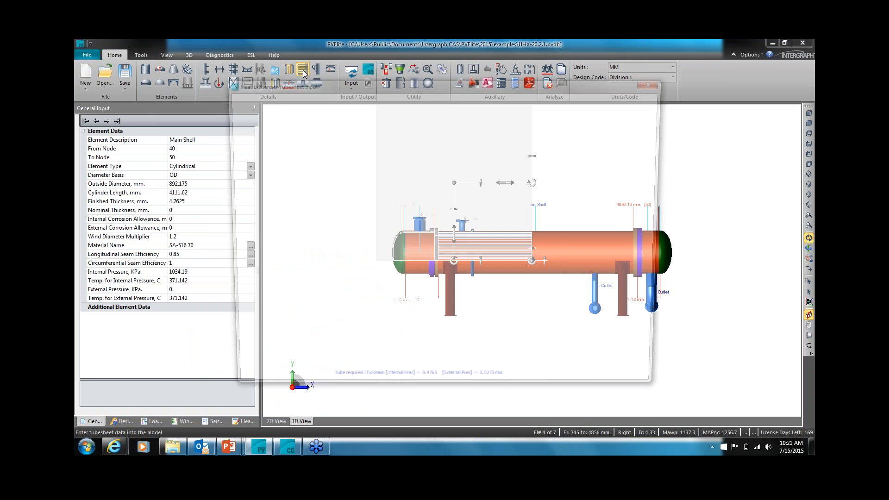
left_click(416, 101)
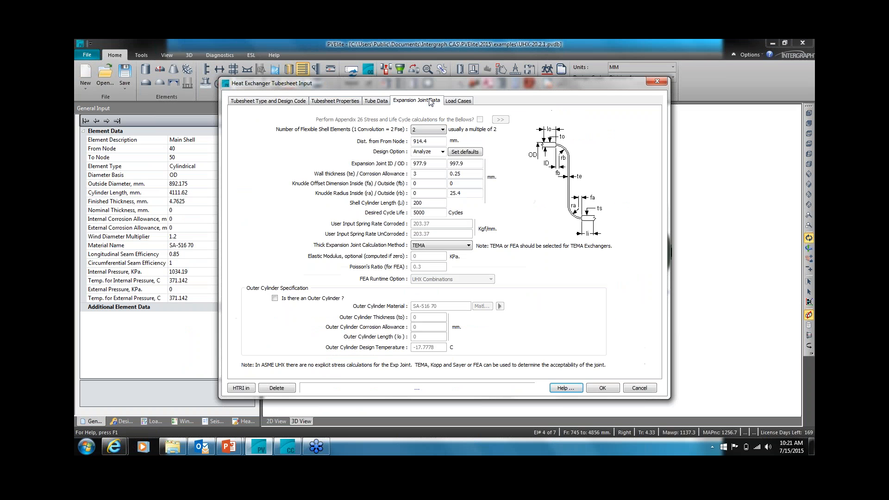
left_click(424, 246)
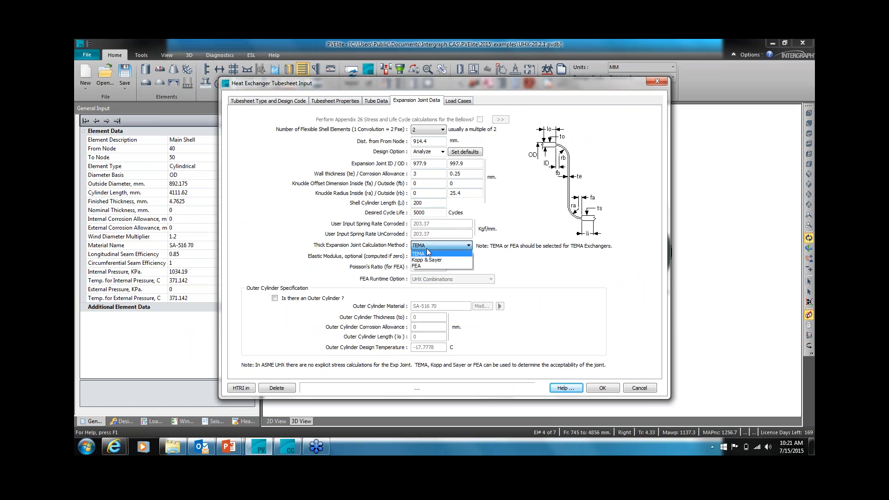
left_click(423, 266)
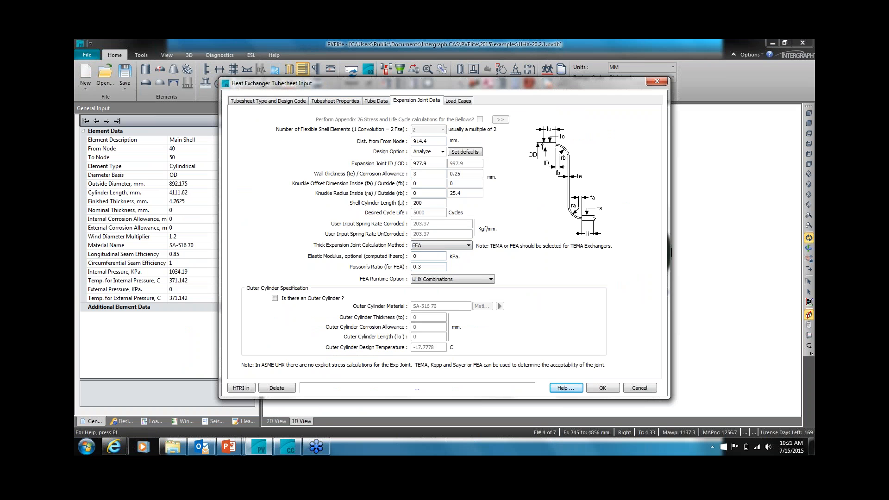
left_click(445, 282)
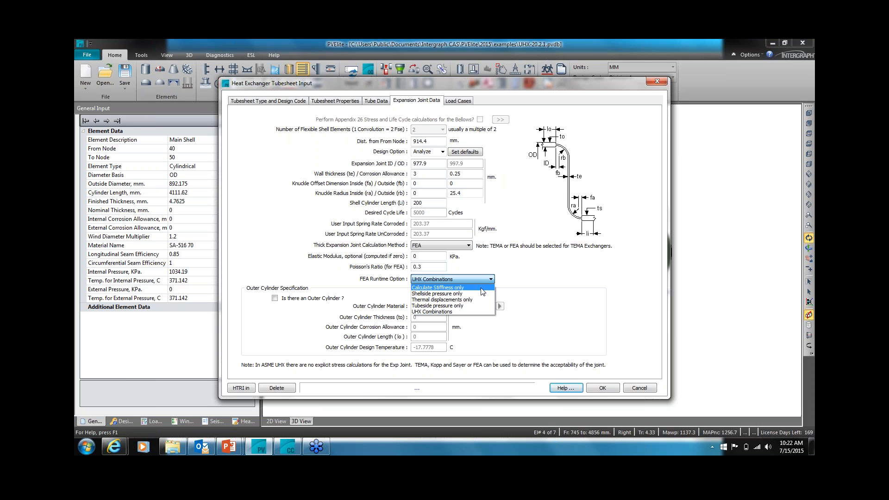
left_click(447, 311)
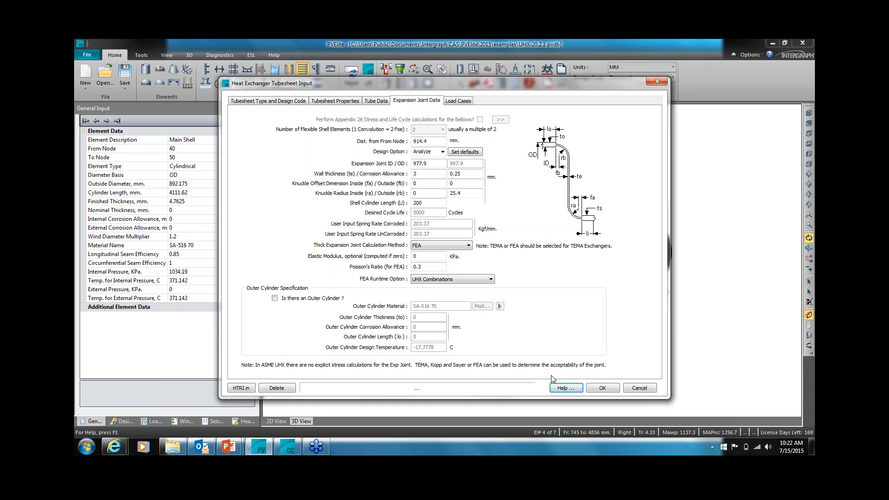
Step: Read the help topic on finite element analysis of expansion joints, including the note on the TEMA 9th edition standard
left_click(564, 388)
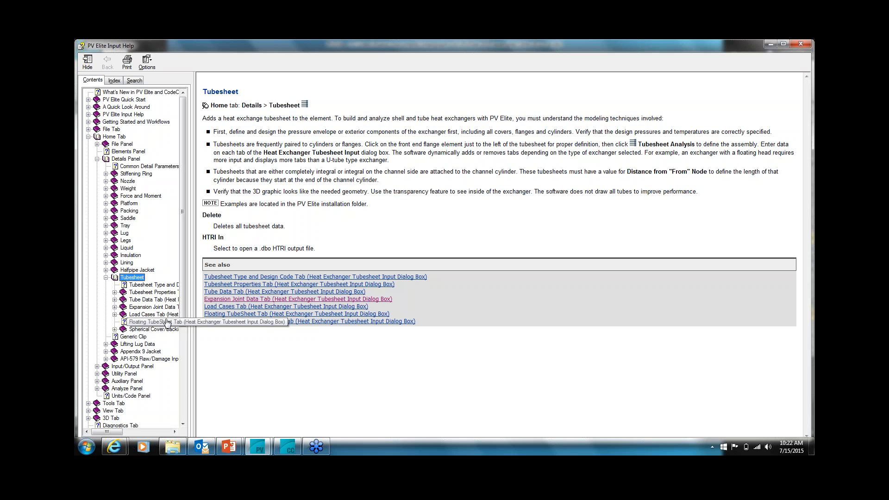
left_click(114, 307)
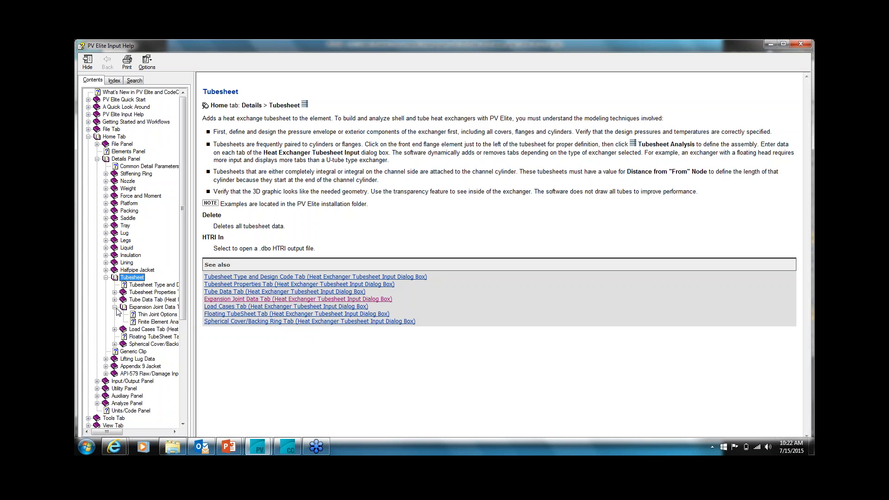
left_click(155, 322)
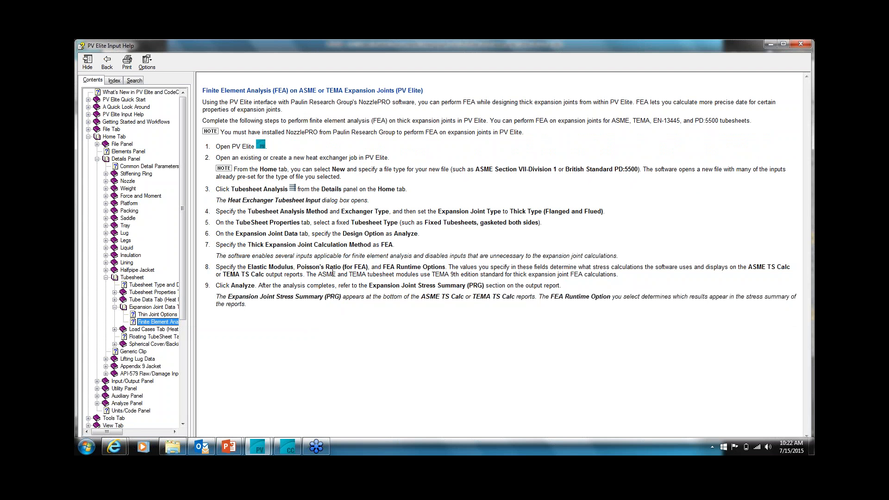
left_click(309, 274)
left_click_drag(334, 277, 603, 278)
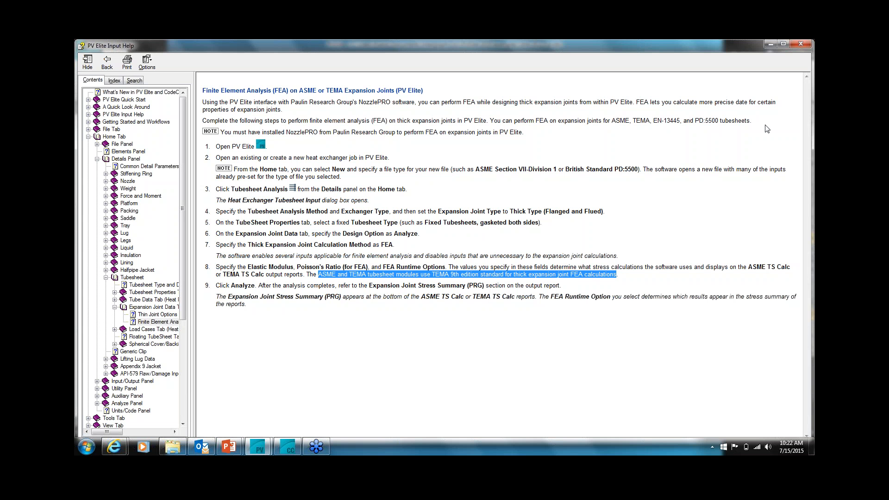
left_click(803, 44)
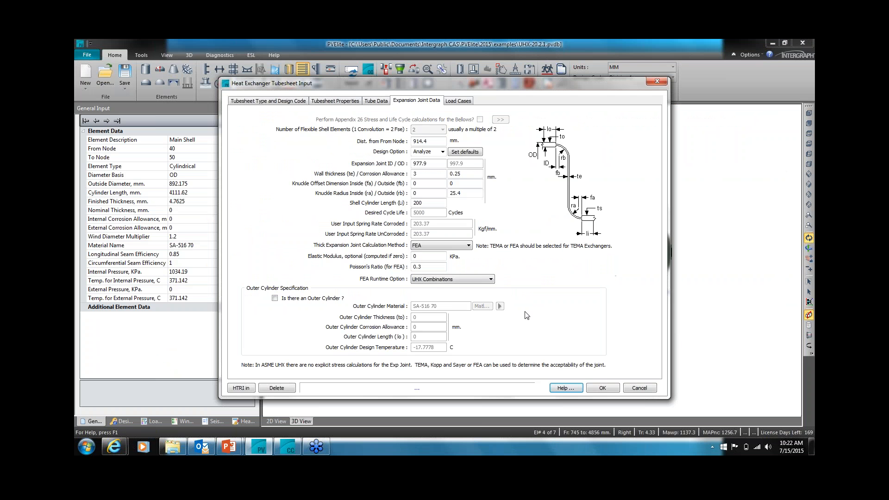
Step: Accept the FEA tubesheet input, rerun the analysis and show the Expansion Joint Stress Summary (PRG) in the ASME TS Calc report
left_click(603, 388)
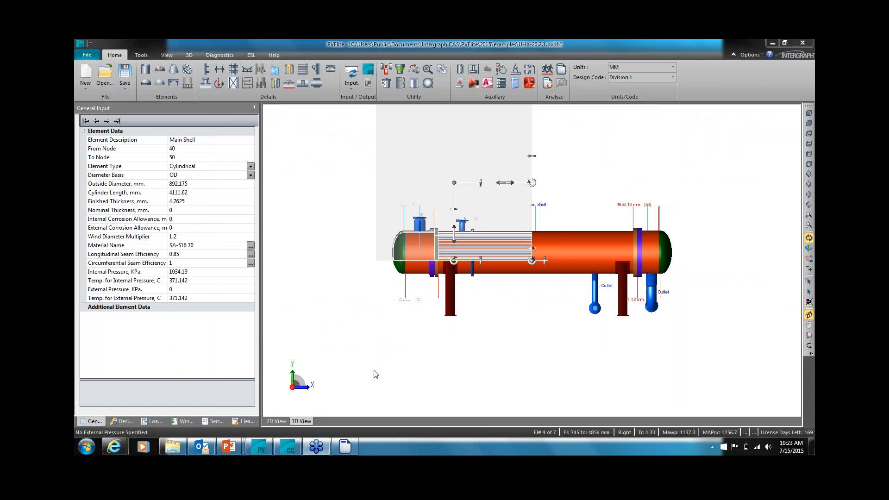
left_click(346, 449)
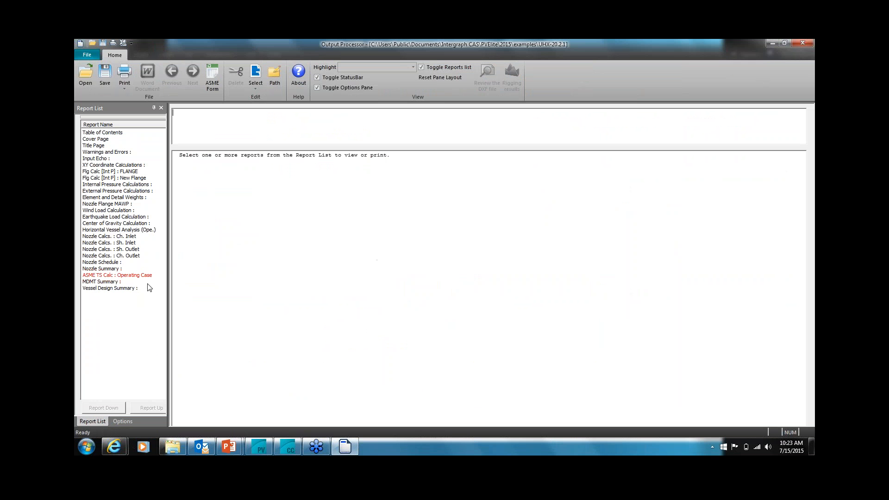
left_click(139, 276)
scroll(203, 284, "down", 20)
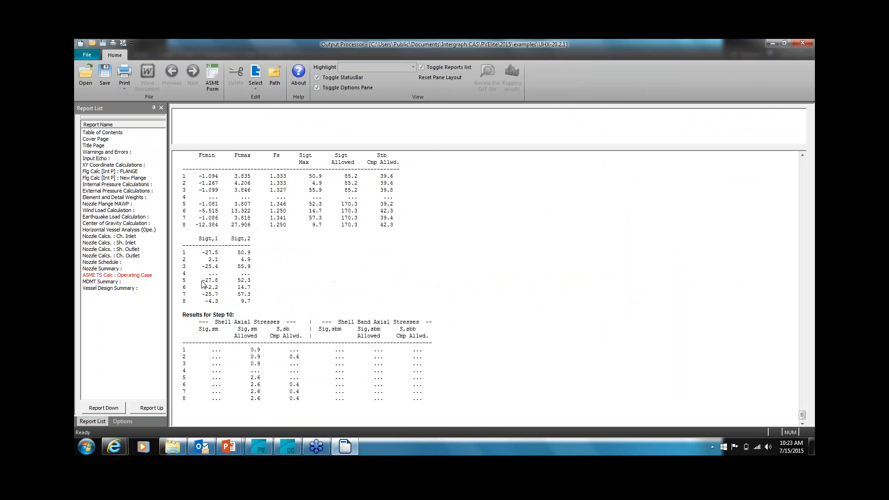
left_click(406, 270)
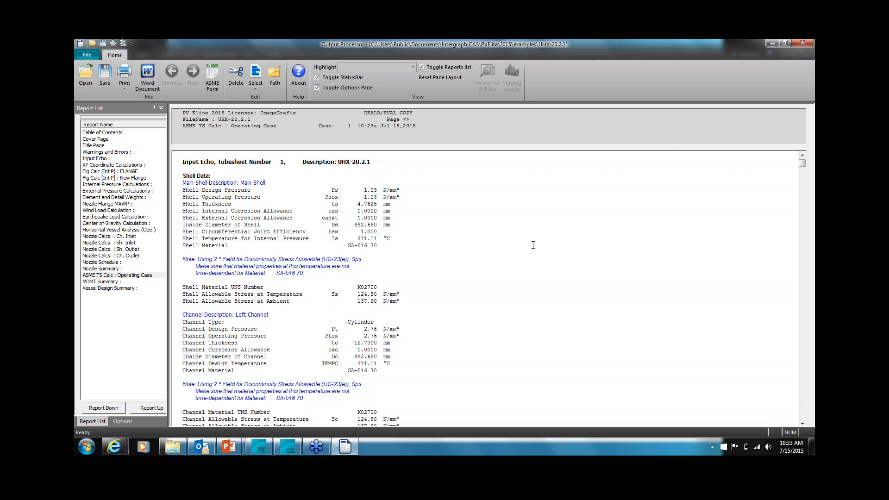
key("ctrl+End")
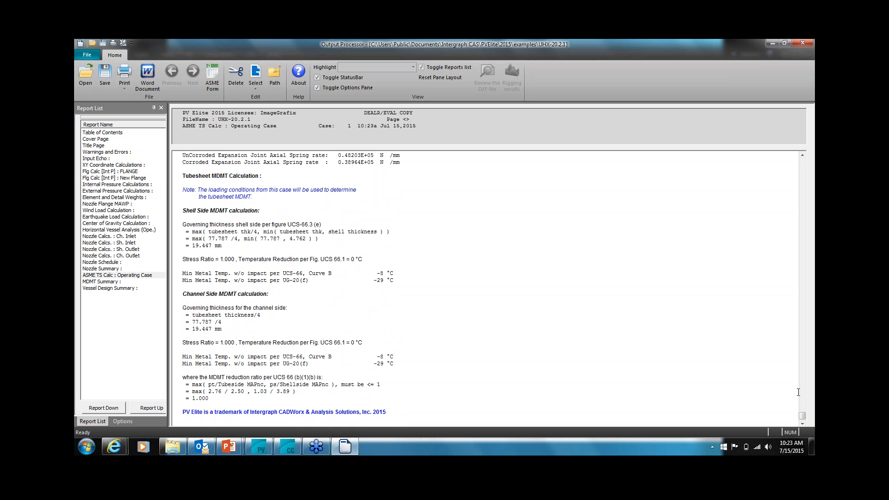
scroll(802, 412, "up", 5)
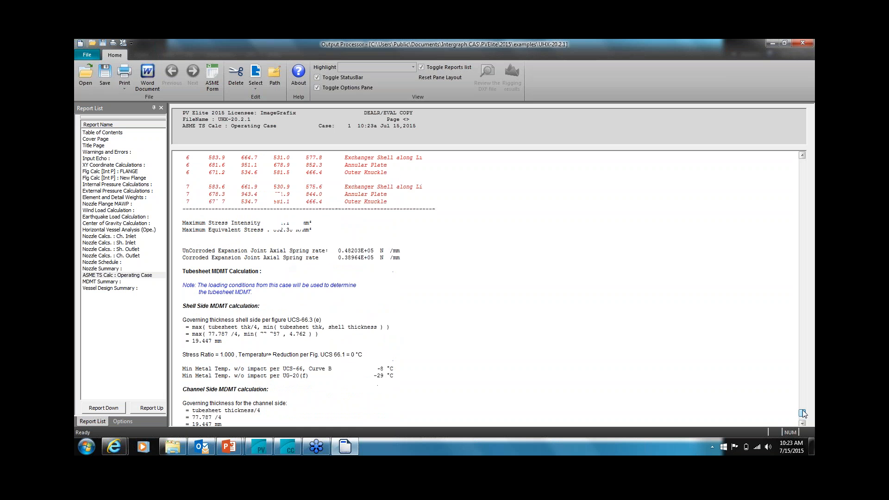
left_click_drag(802, 414, 801, 395)
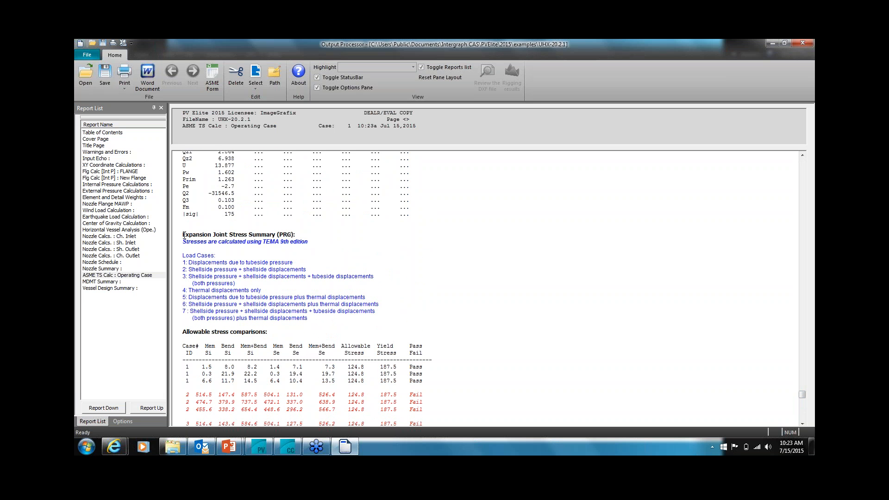
Step: Examine the FEA load cases, the allowable stress comparisons and the stress intensity comparisons for the expansion joint
left_click_drag(179, 234, 318, 320)
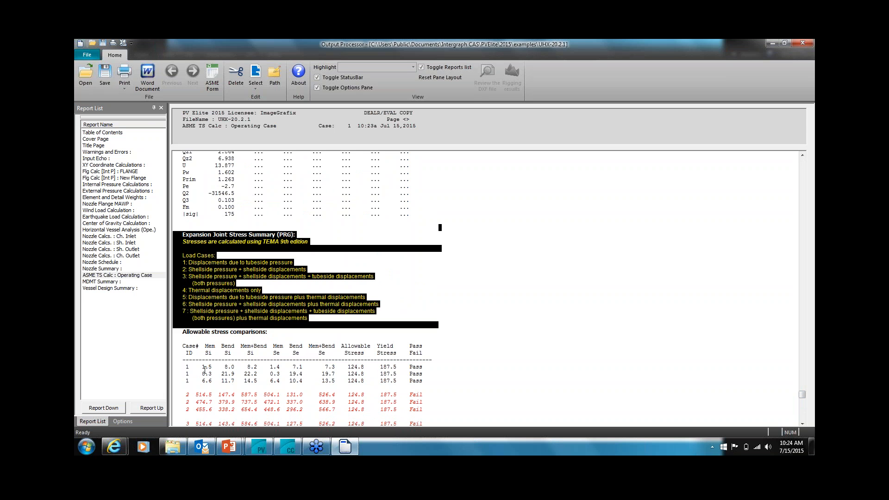
left_click(237, 312)
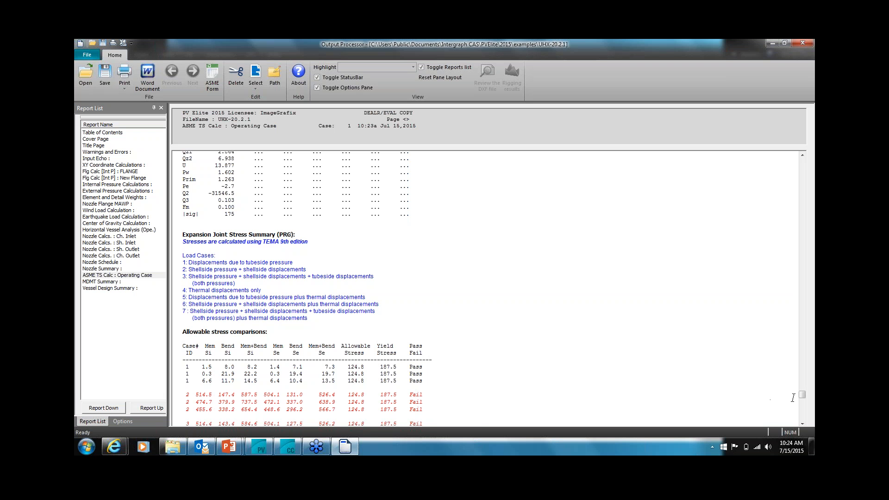
scroll(804, 397, "up", 1)
left_click_drag(804, 398, 804, 409)
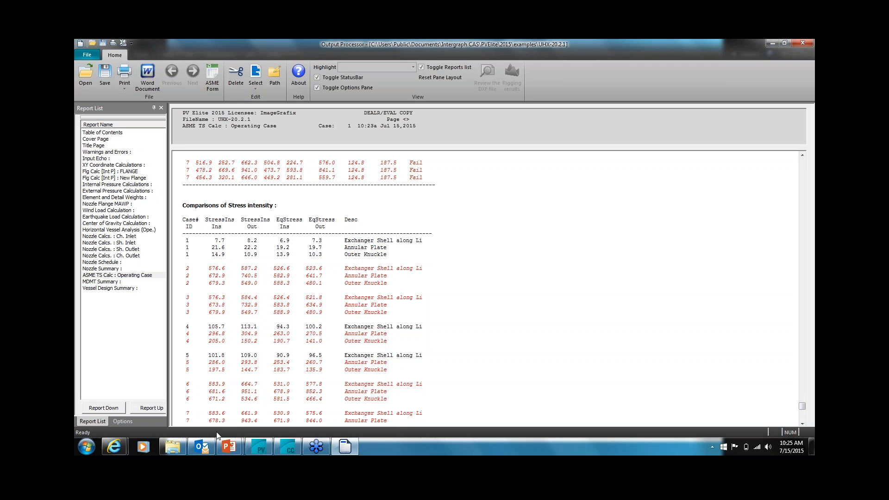
Step: Switch to CodeCalc, decline the file save prompt and review the analysis types available for the FEA With Pad item
left_click(290, 448)
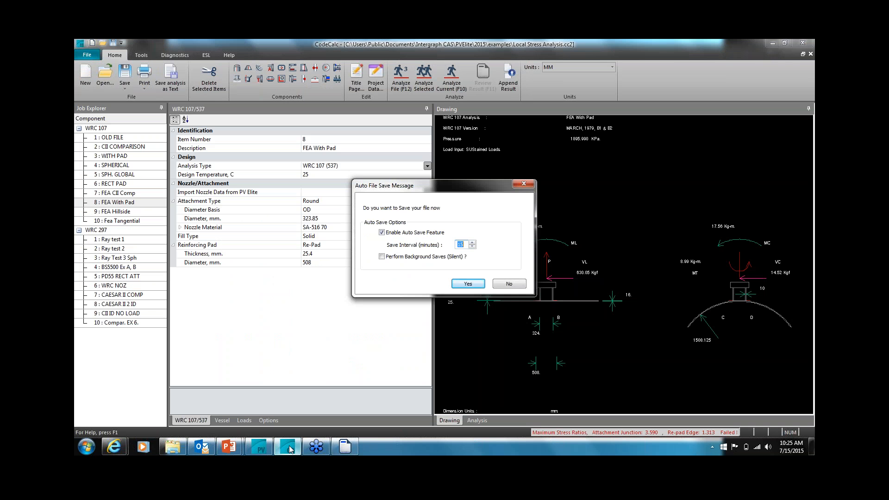
left_click(512, 285)
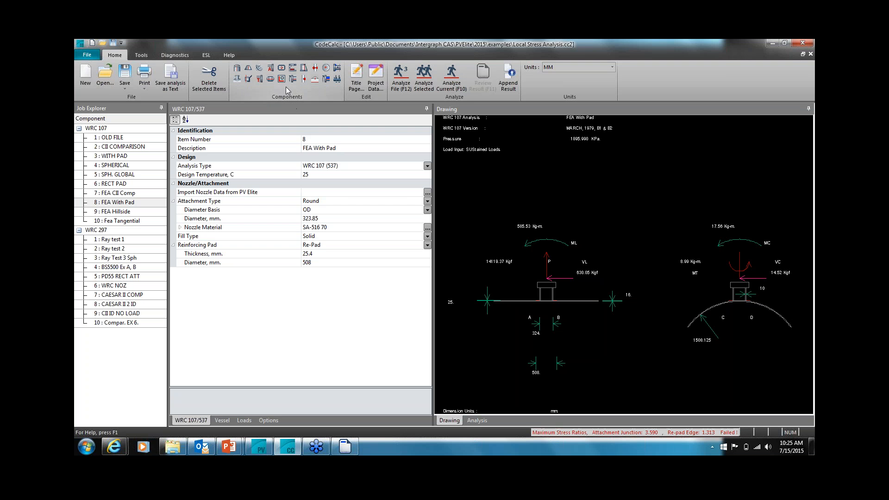
left_click(427, 167)
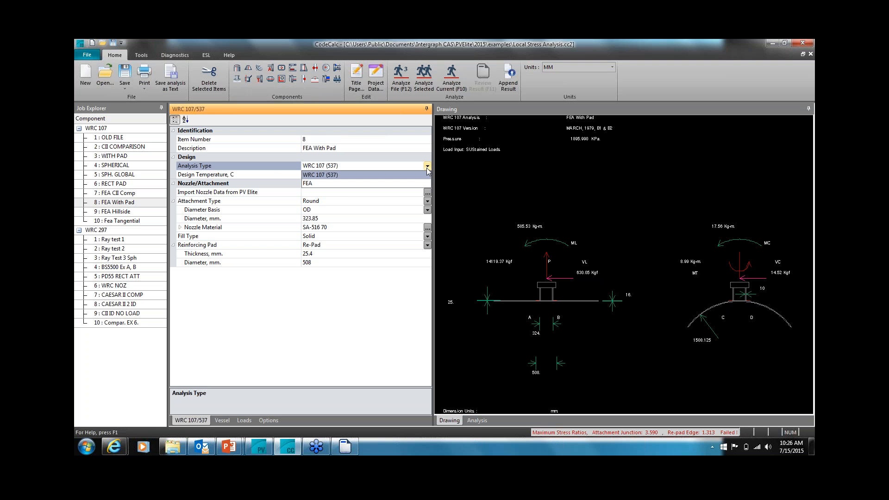
left_click(237, 310)
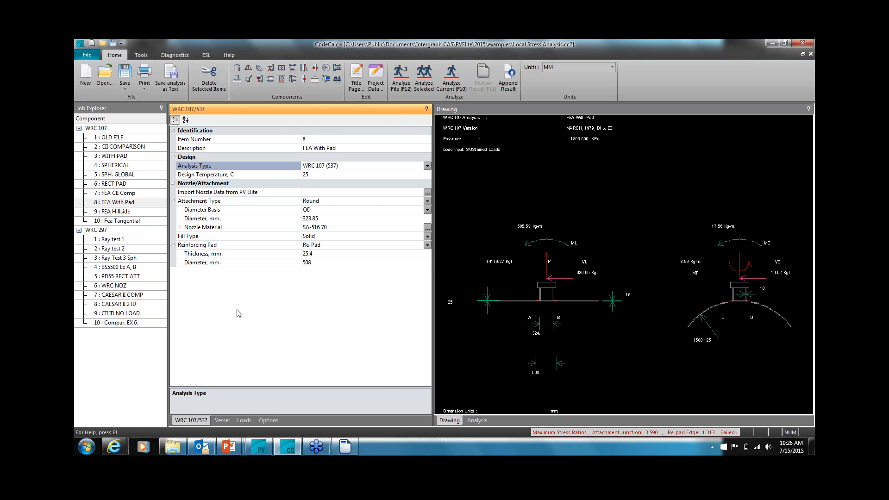
Step: Analyze the FEA With Pad item with WRC 107 (537) and show the stress summation at the reinforcing pad edge
left_click(321, 245)
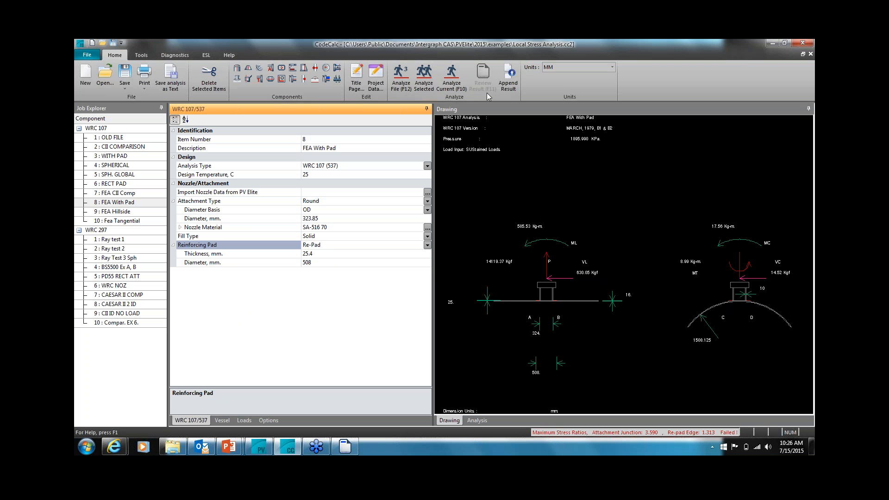
left_click(457, 85)
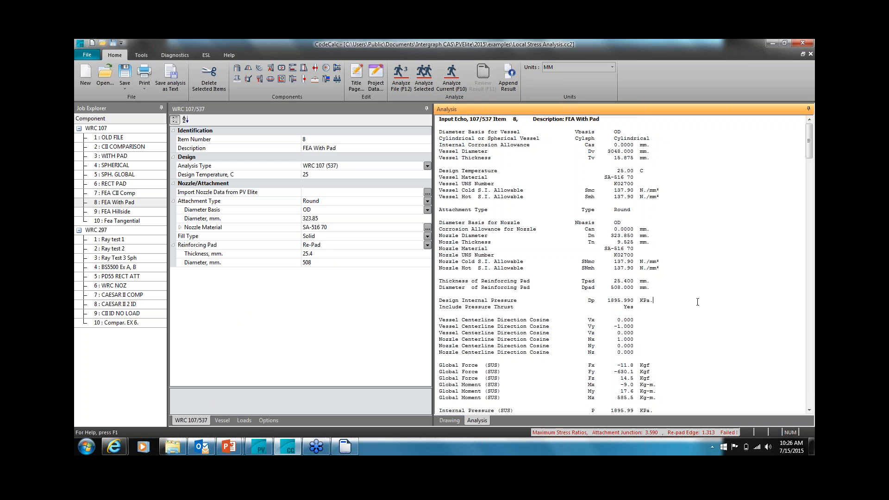
key("ctrl+End")
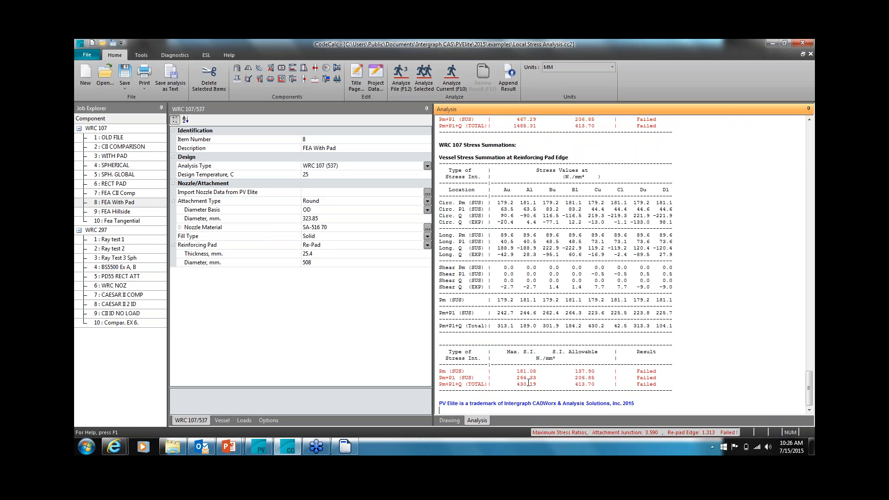
Step: Open Calculator and divide the Pm+Pl stress intensity 264.33 by its allowable 206.85
key("super")
type("calc")
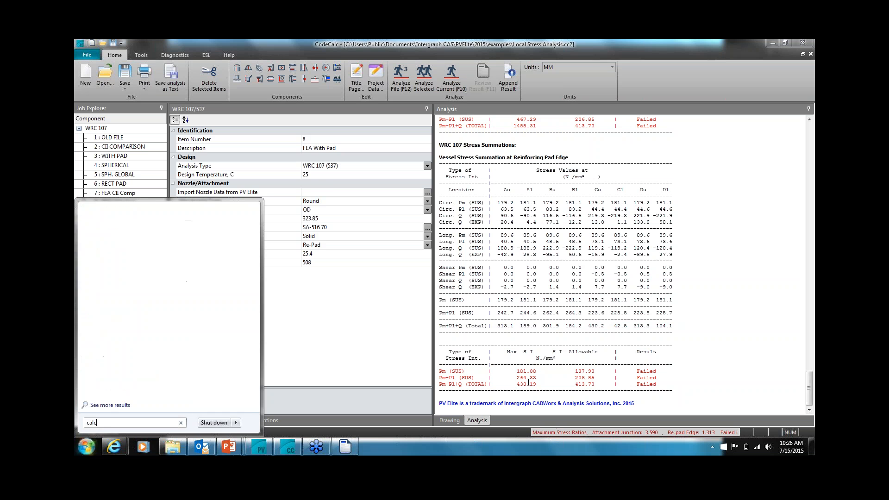
key("Return")
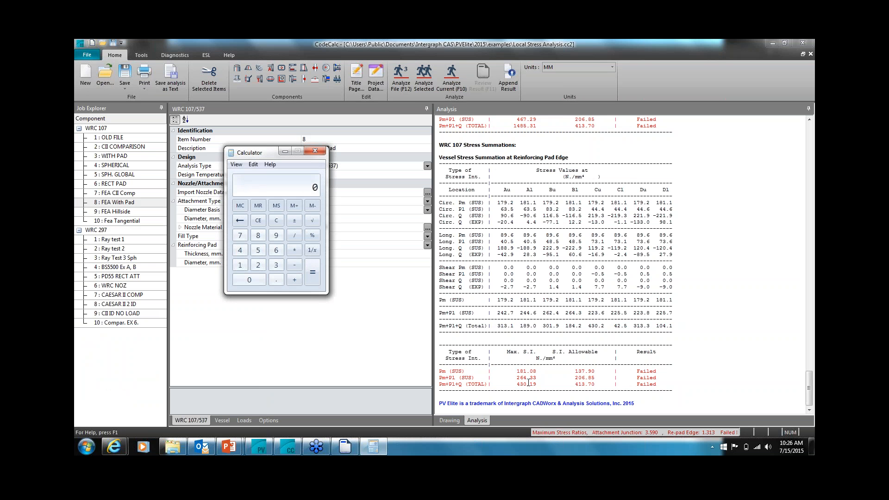
type("264.33/206.85")
key("Return")
key("Escape")
Step: Change the FEA With Pad item's analysis type to FEA and analyze the current item
left_click(378, 201)
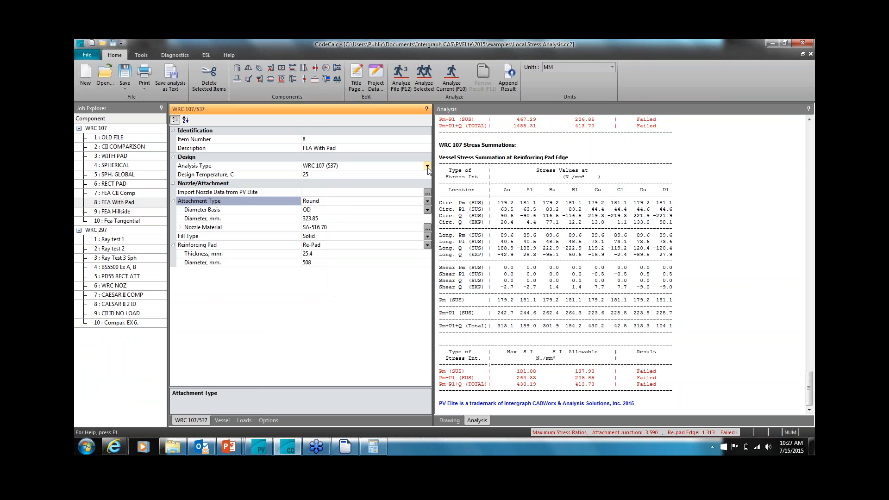
left_click(428, 166)
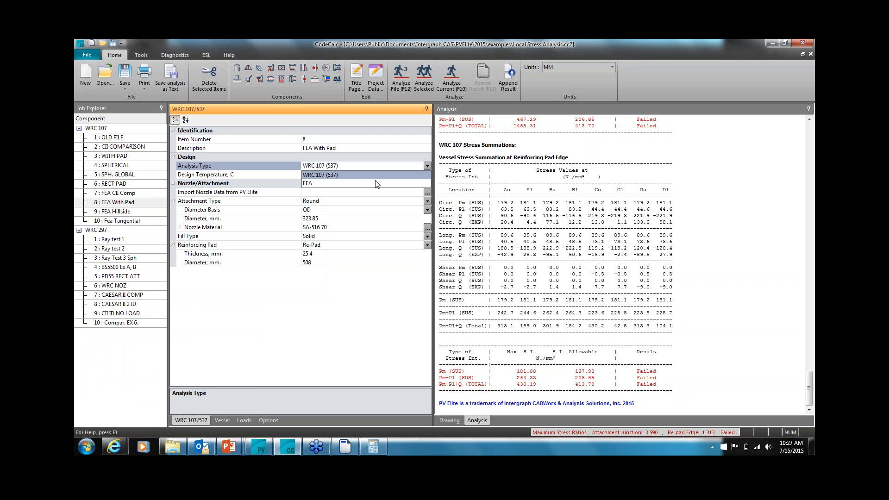
left_click(315, 184)
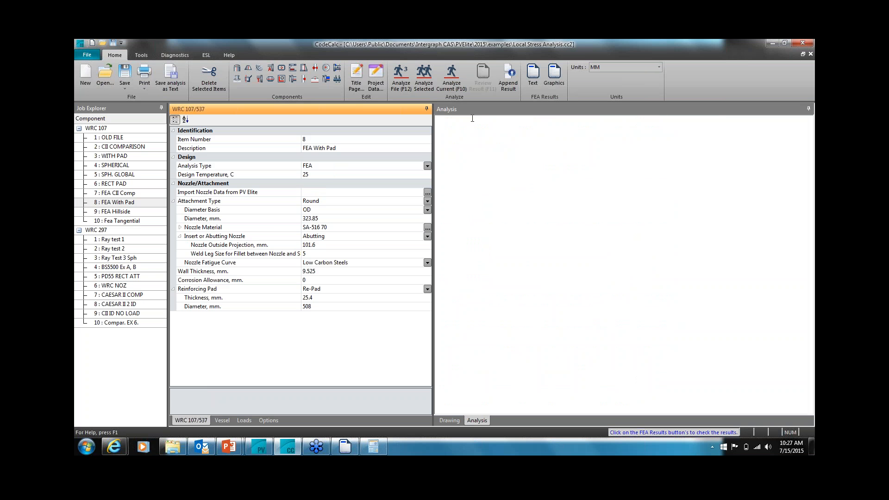
left_click(456, 84)
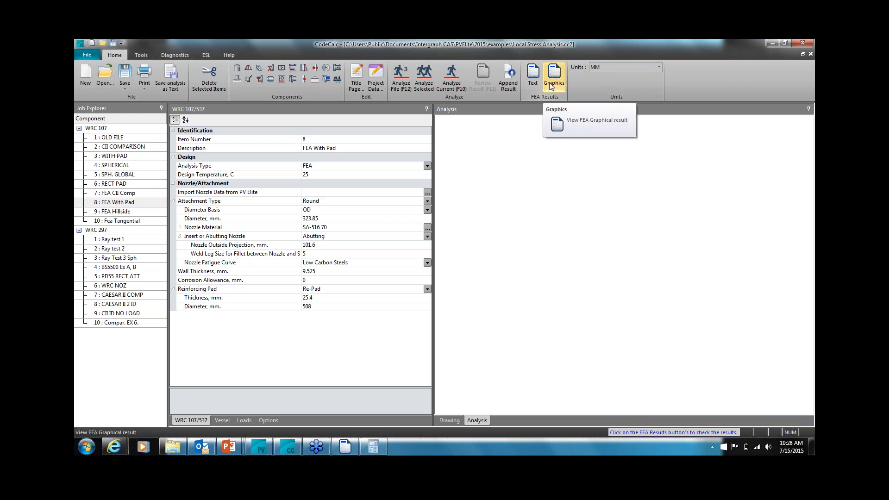
Step: Open the FEA text results, allow the blocked content and read the ASME Overstressed Areas section
left_click(531, 81)
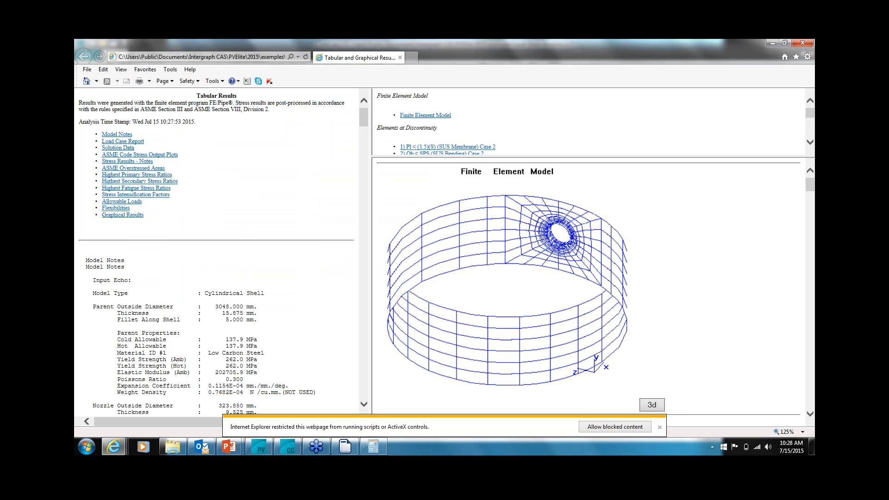
left_click(604, 427)
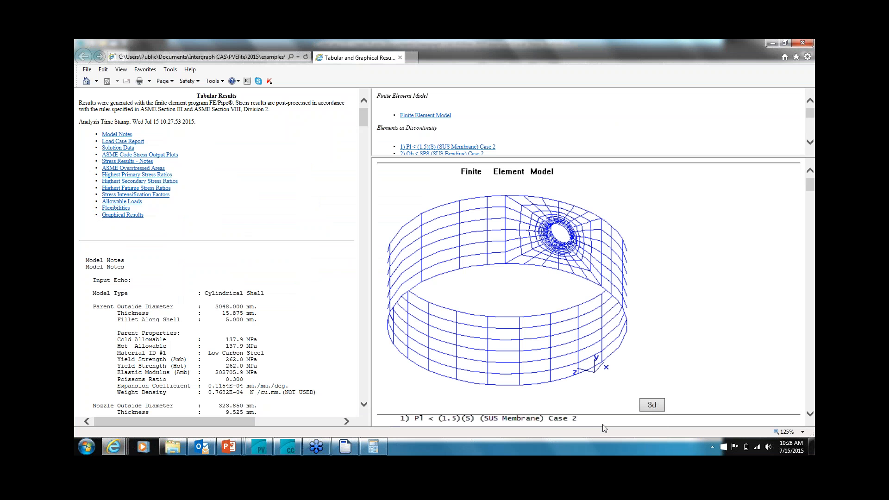
left_click(134, 170)
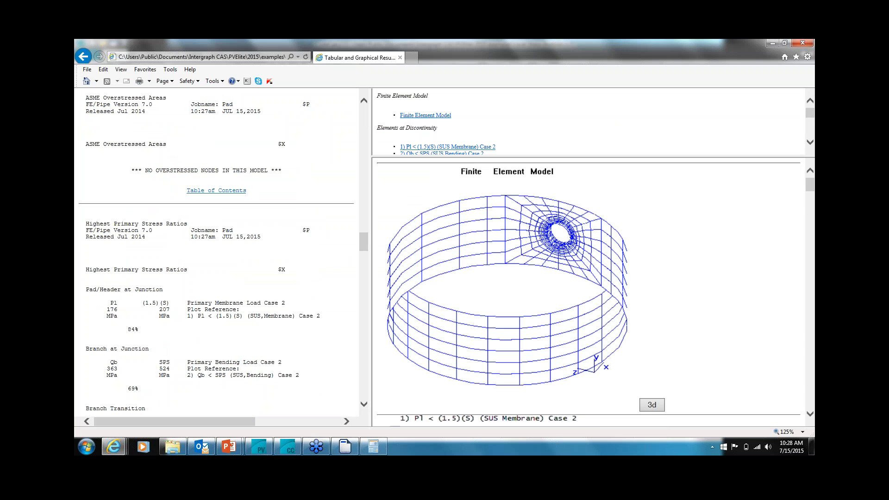
left_click_drag(131, 168, 285, 170)
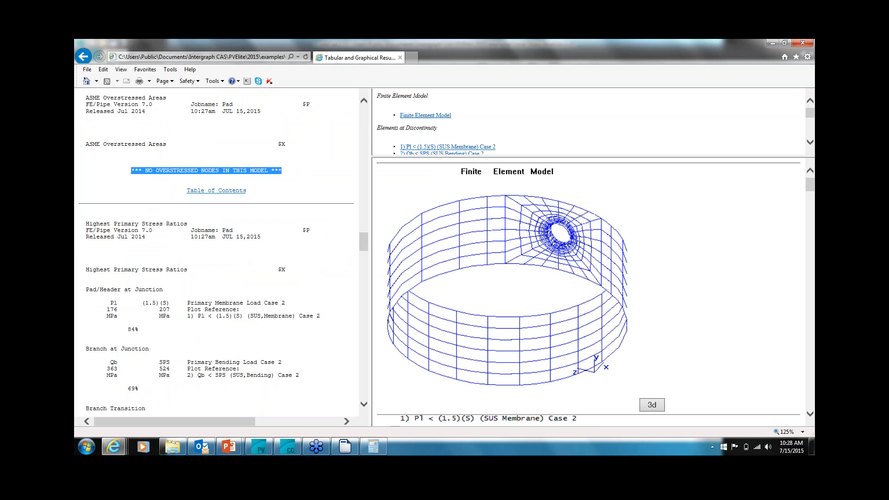
left_click(310, 179)
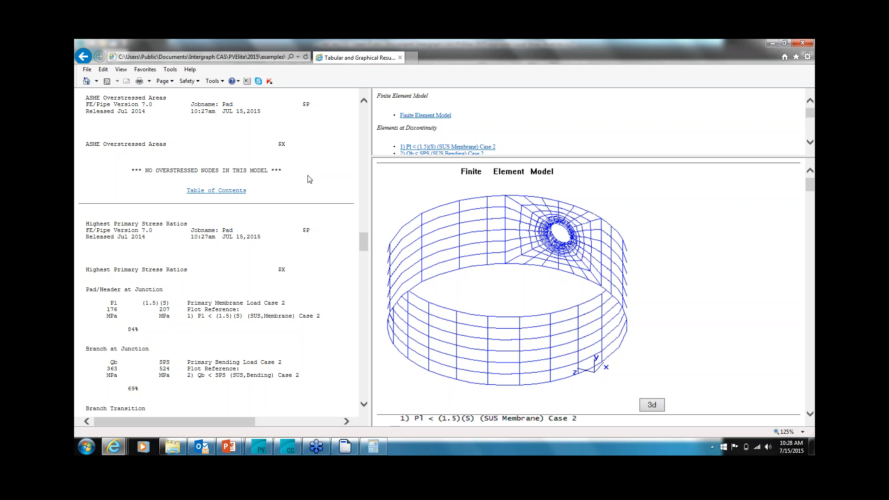
Step: Examine the Highest Primary Stress Ratios for the pad/header junction, branch and pad outer edge weld, including the plot references
left_click(364, 404)
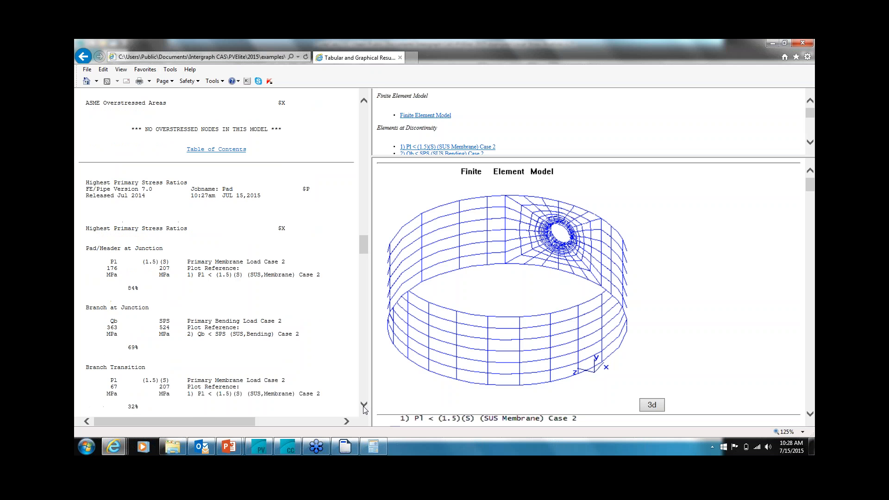
left_click(364, 405)
left_click(364, 404)
left_click(364, 405)
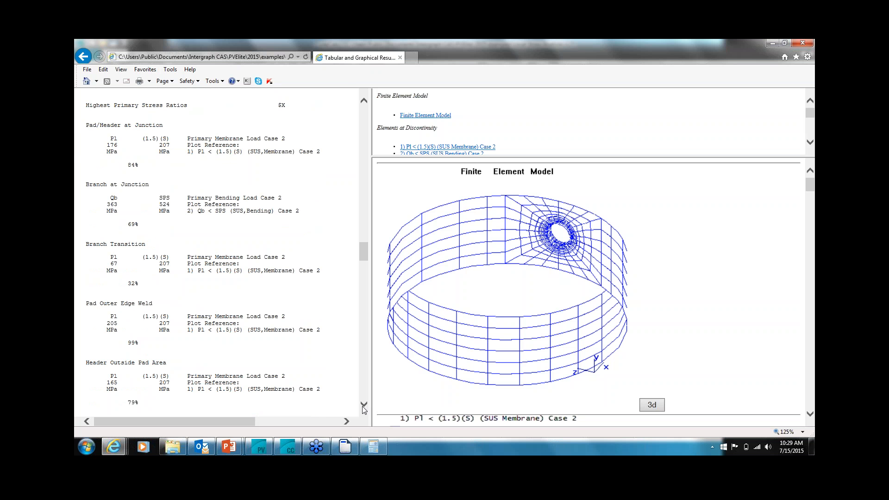
left_click_drag(141, 168, 133, 167)
left_click(131, 167)
left_click_drag(129, 345, 147, 345)
left_click(157, 346)
left_click_drag(189, 332, 214, 331)
left_click(317, 318)
Step: Compare the SUS Membrane Case 2 stress plot with the pad outer edge weld stresses, and close the tabular results
scroll(812, 416, "down", 5)
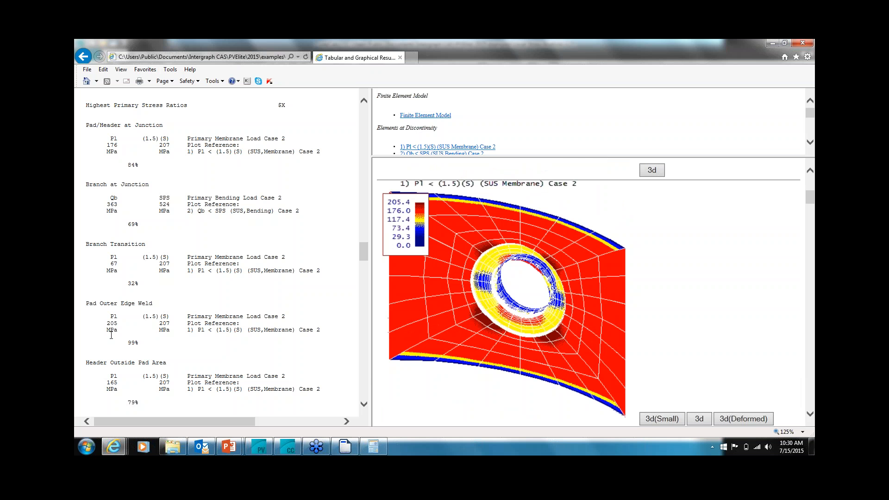
left_click_drag(105, 327, 173, 331)
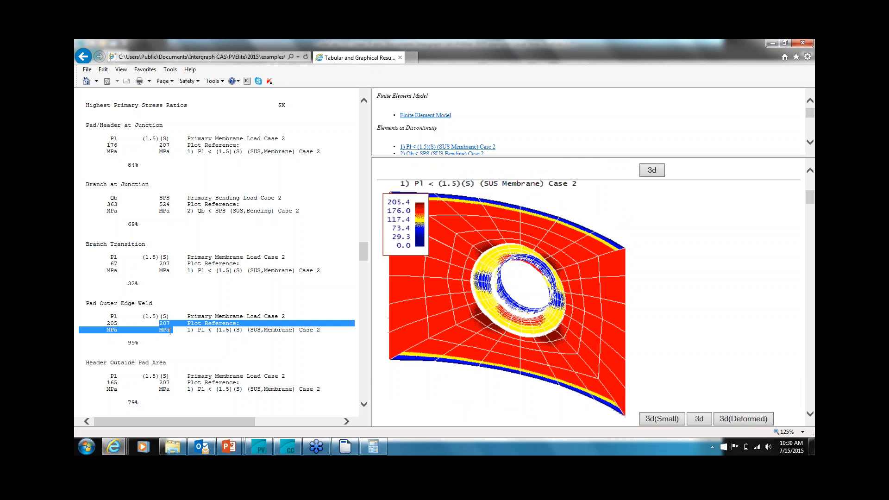
left_click(169, 332)
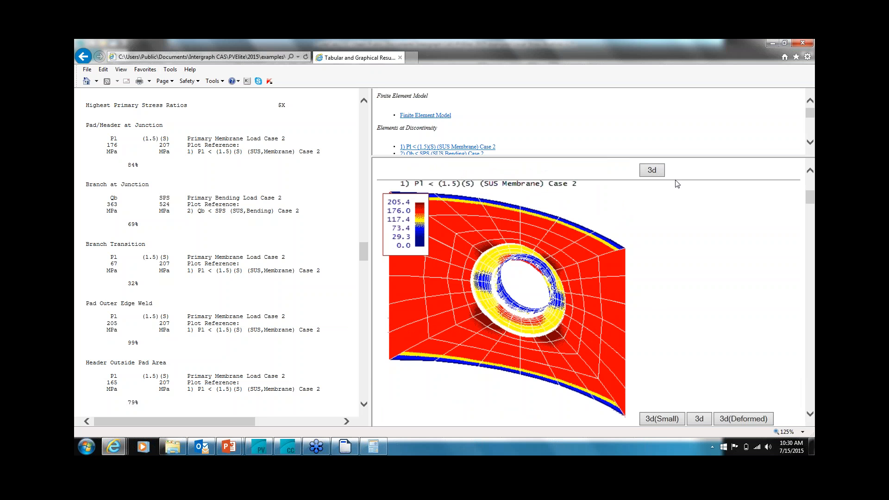
left_click(804, 45)
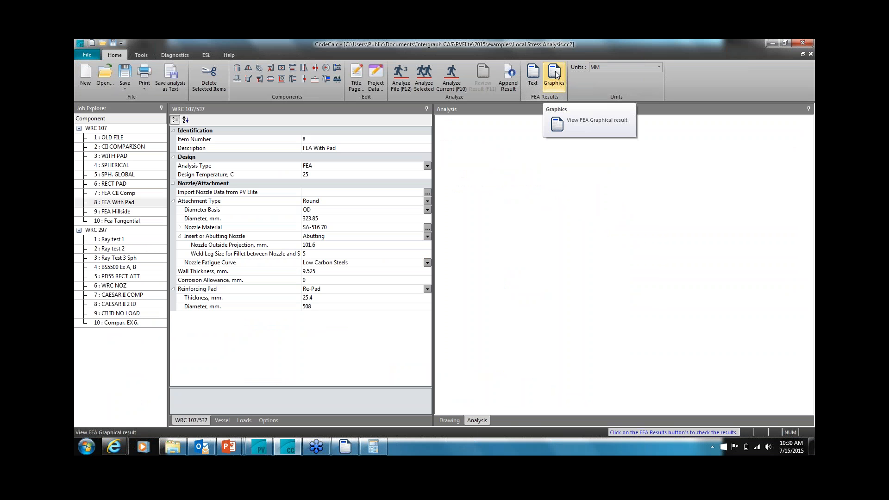
Step: Open the FEA graphical results and display the animated 3D plot for Pl (Mem) Case 2 in a maximized window
left_click(557, 73)
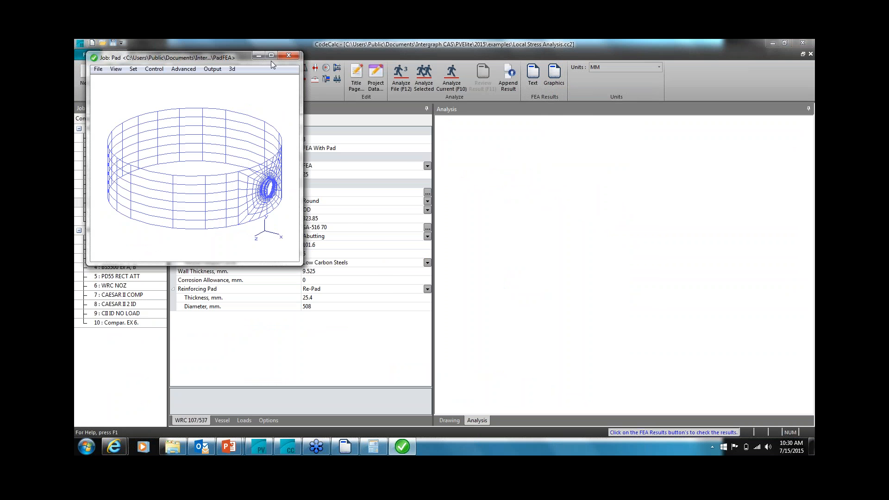
left_click(272, 56)
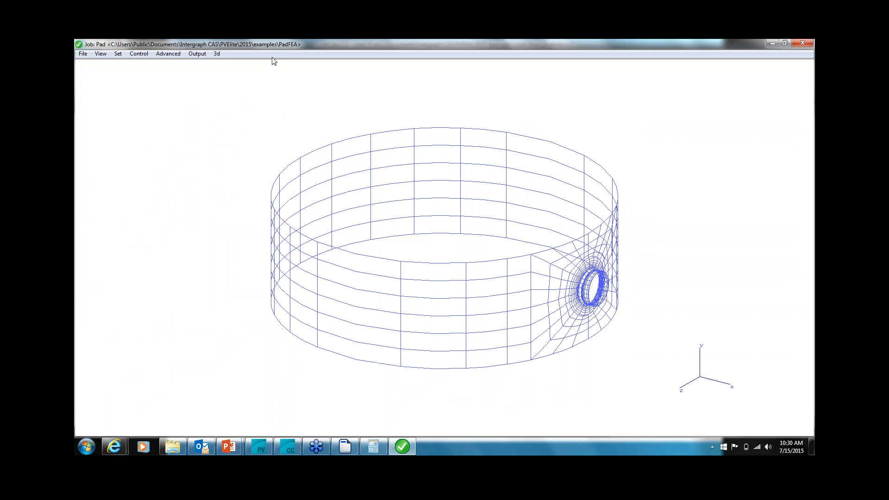
left_click(217, 55)
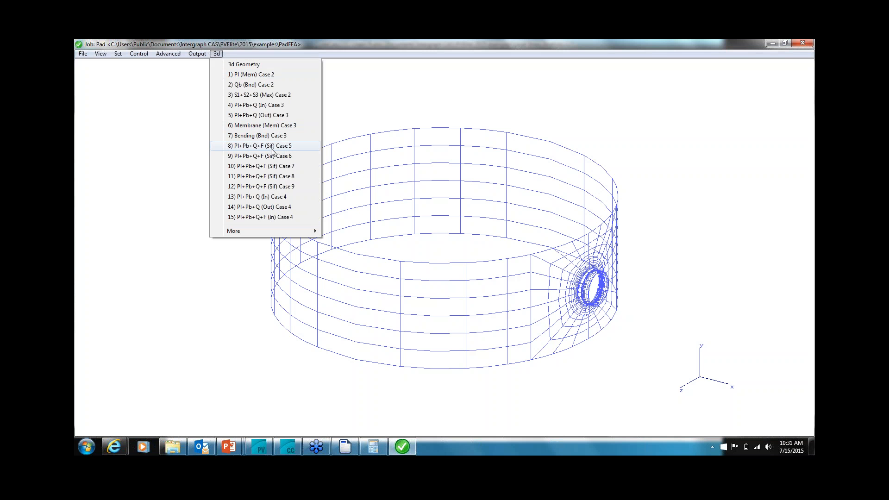
left_click(249, 75)
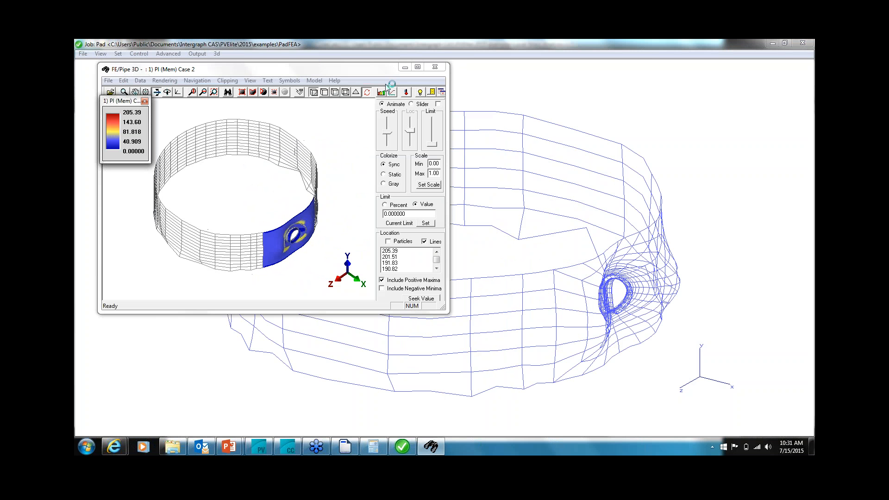
left_click(419, 68)
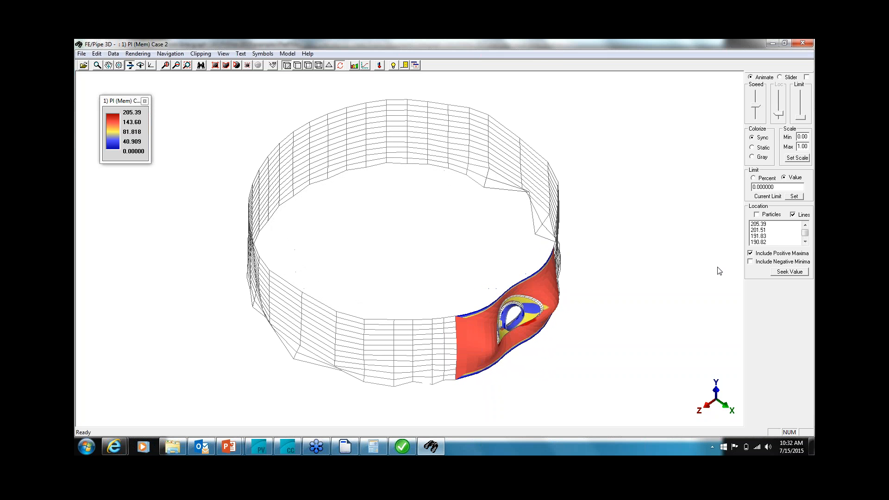
Step: Locate the 205.39 stress on the 3D plot, mark it with particles instead of lines, and close both graphics windows
left_click(758, 225)
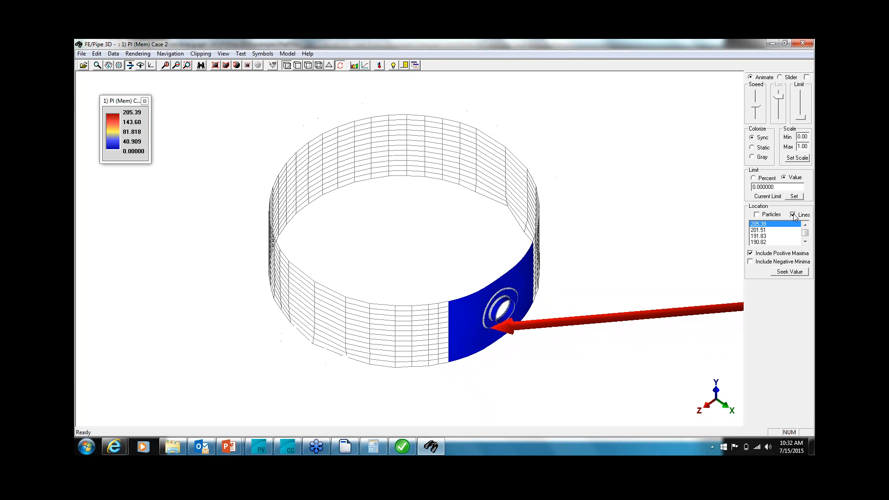
left_click(757, 216)
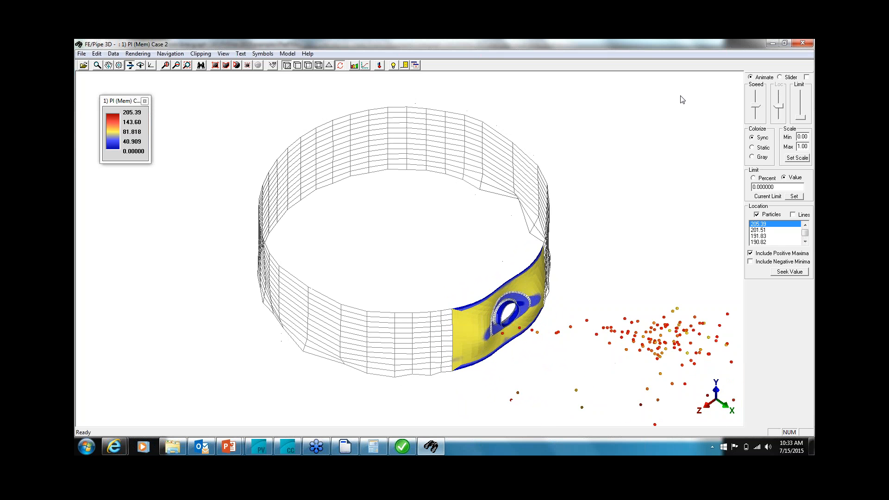
left_click(804, 43)
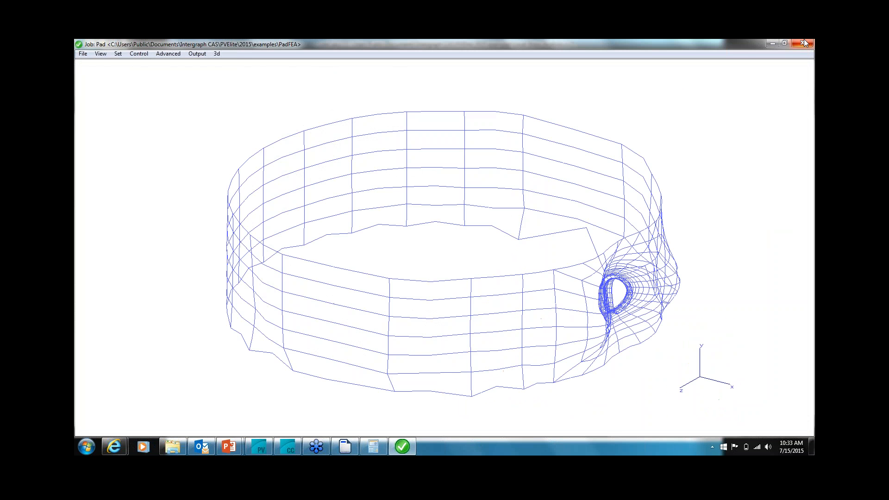
left_click(805, 43)
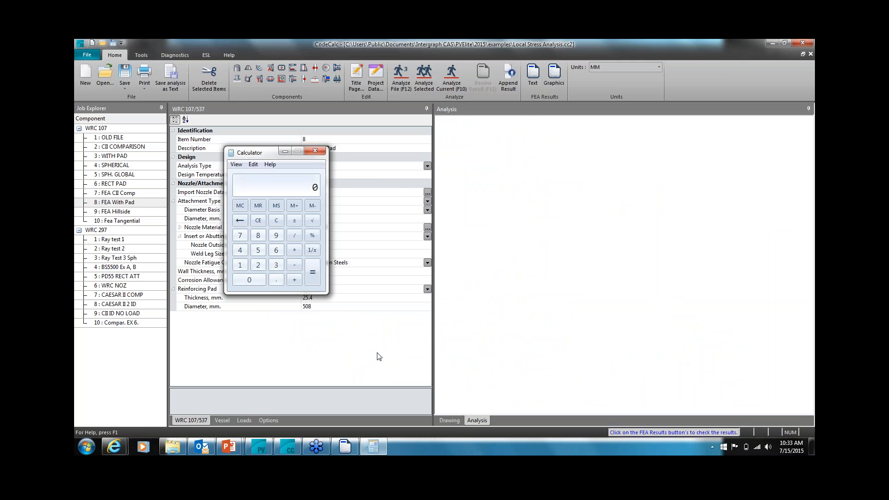
Step: Switch to the PowerPoint slide show
key("alt+Tab")
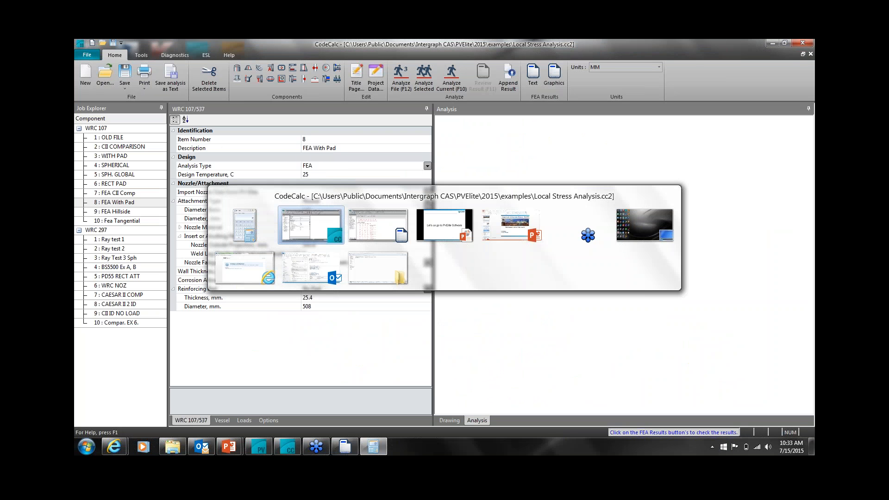
key("alt+Tab")
key("alt+Tab")
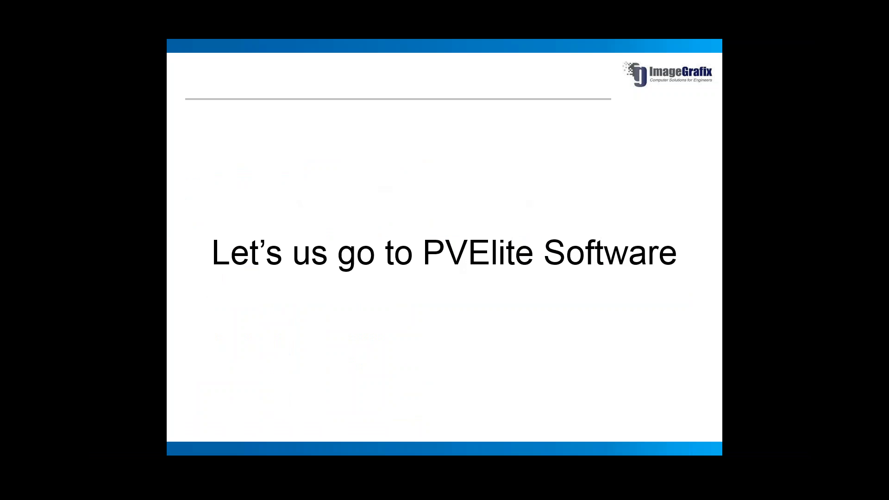
Step: Advance the slide show to the "What is the Benefits" slide, and switch to CodeCalc
left_click(99, 170)
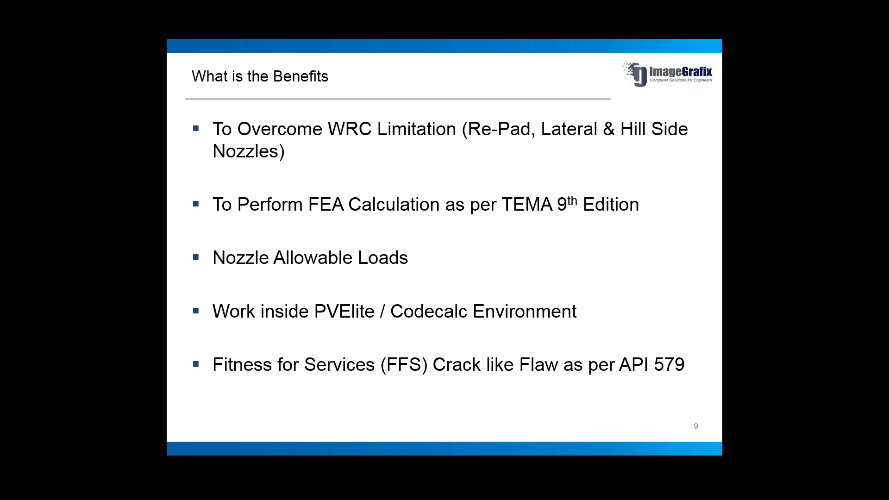
key("alt+Tab")
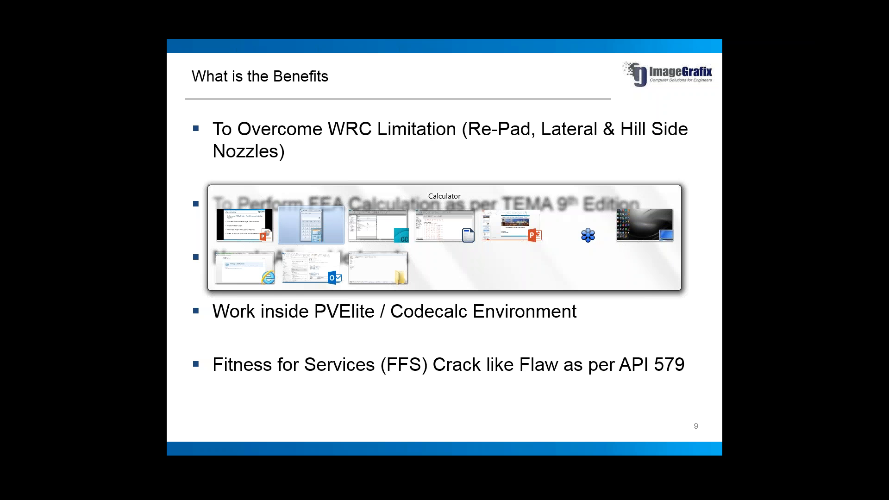
key("alt+Tab")
key("alt+Tab")
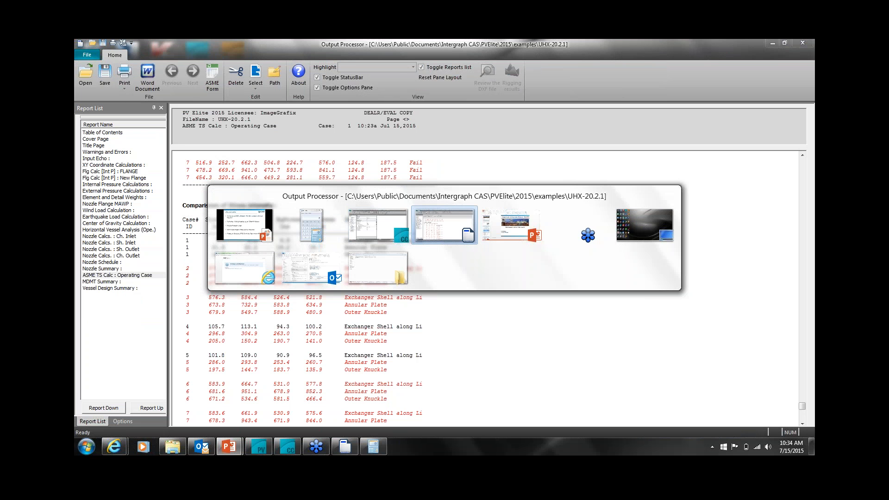
key("alt+Tab")
key("alt+Tab")
key("alt+Tab")
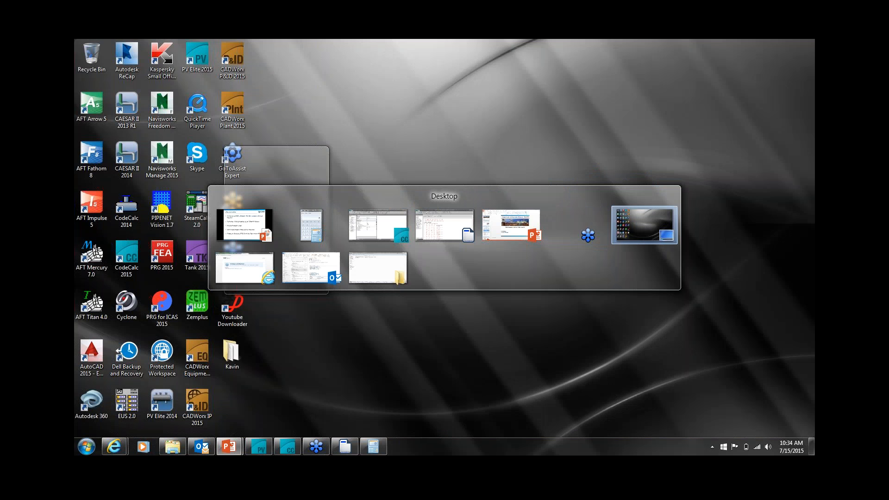
key("alt+Tab")
key("alt+Tab")
key("alt+Tab")
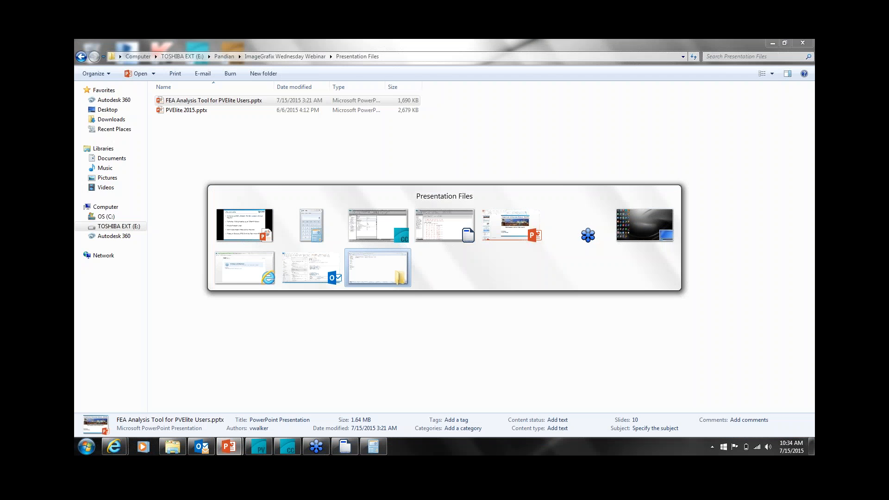
key("alt+Tab")
key("alt+Tab")
key("alt+Tab")
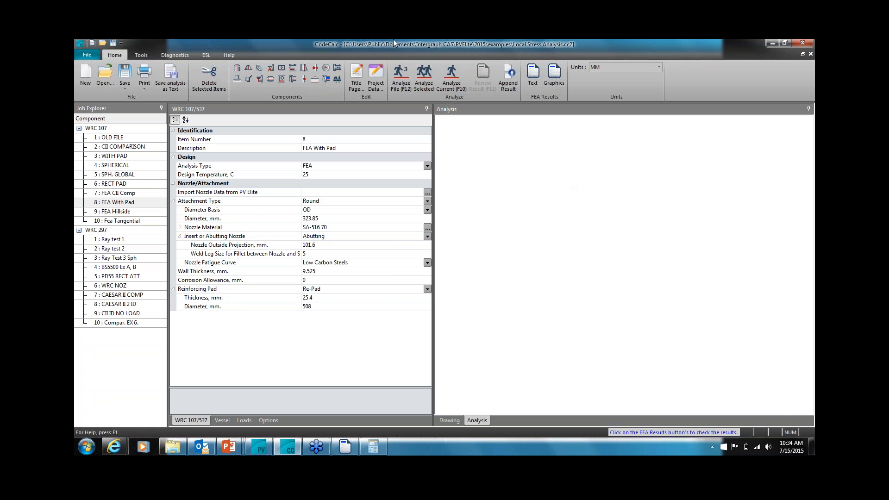
Step: Open the FEA tabular results for the FEA With Pad item and review the secondary and primary allowable loads
left_click(538, 91)
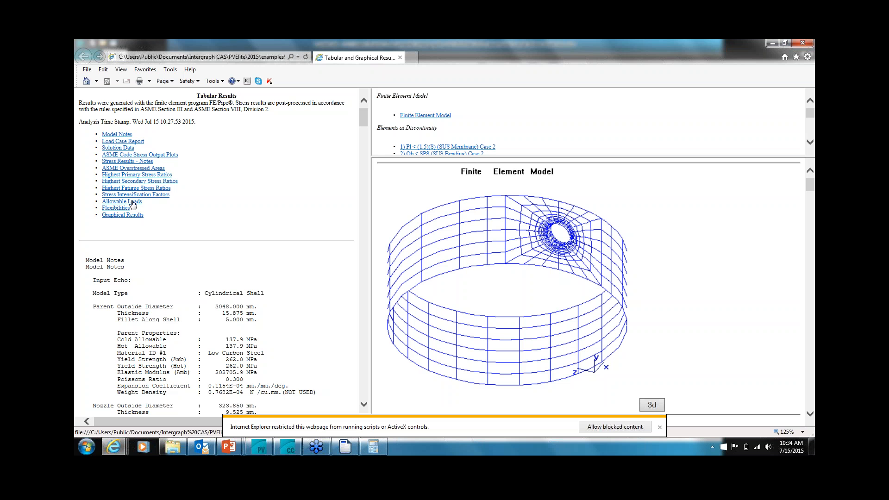
left_click(132, 203)
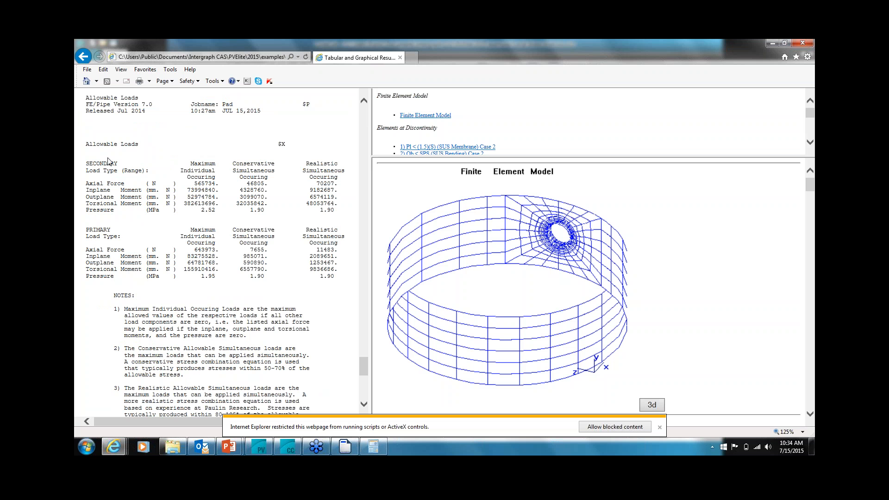
left_click_drag(85, 143, 346, 285)
left_click(341, 285)
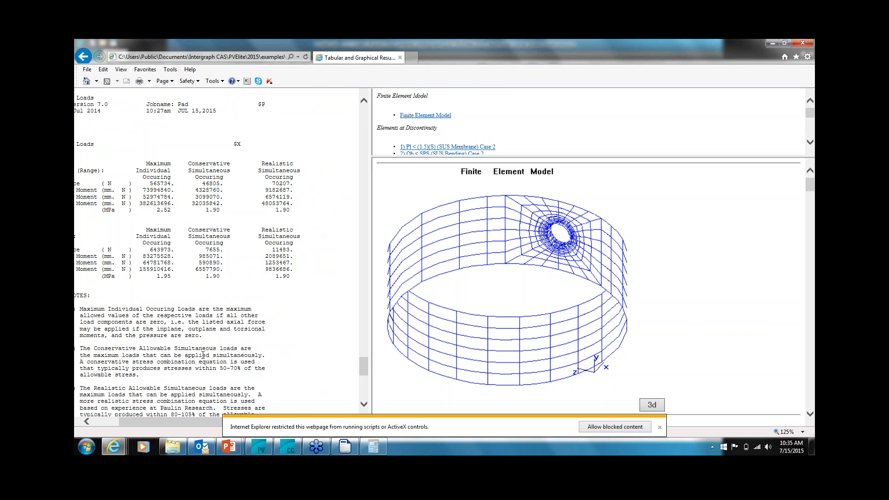
left_click_drag(151, 423, 126, 423)
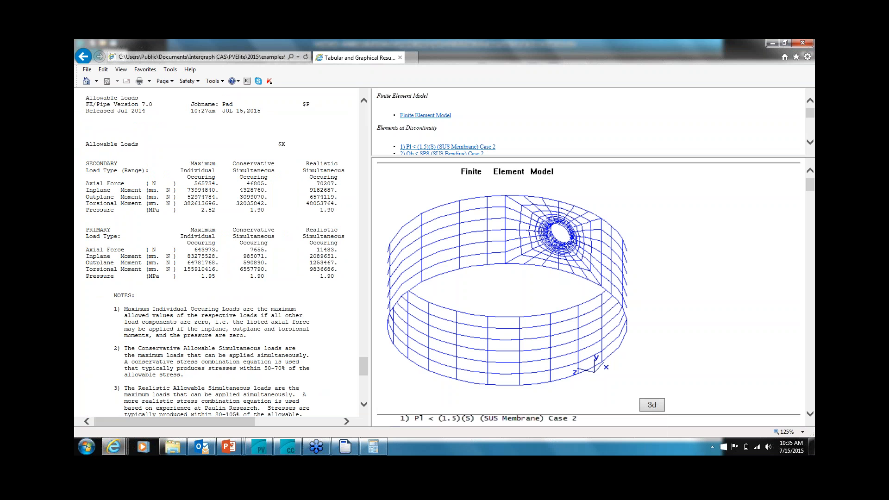
key("alt+Tab")
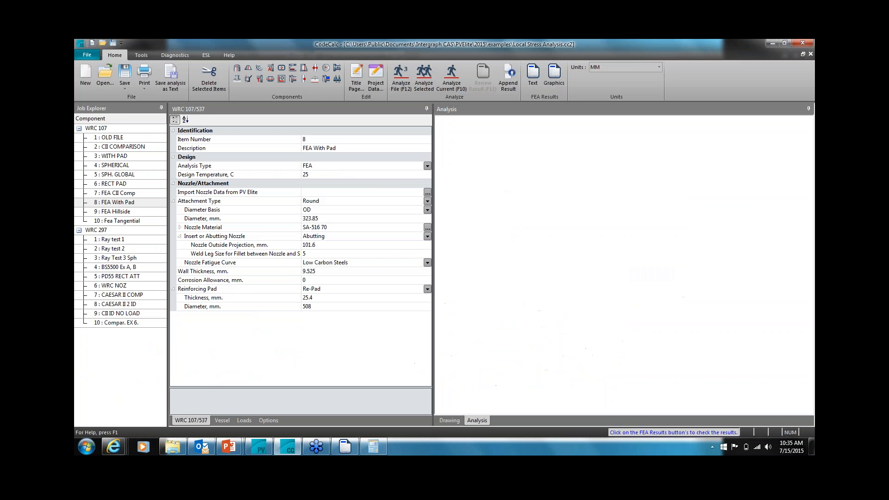
key("alt+Tab")
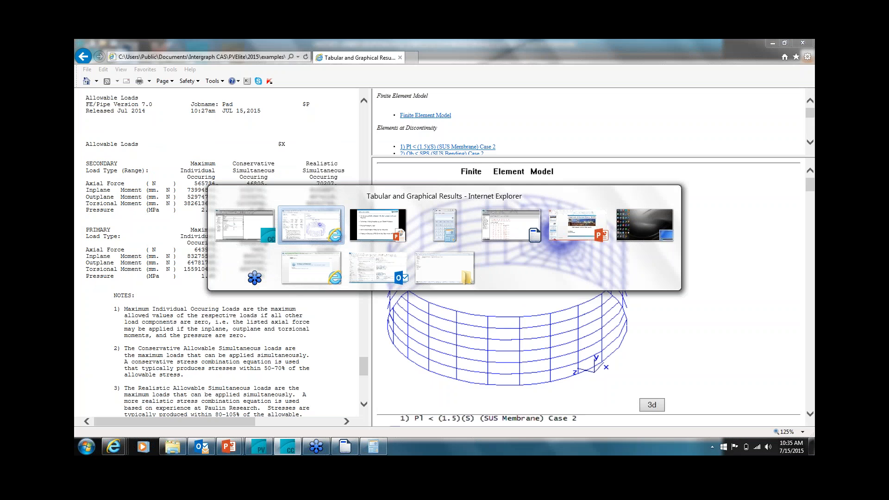
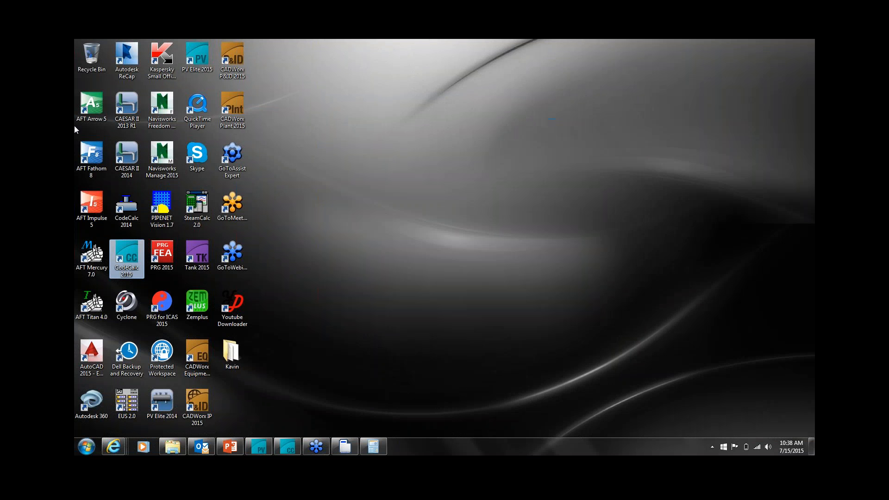
Step: Launch PRG 2015, start NozzlePRO from its tool list, and open the existing ENOC.nozzlepro file
left_click(166, 250)
double_click(166, 251)
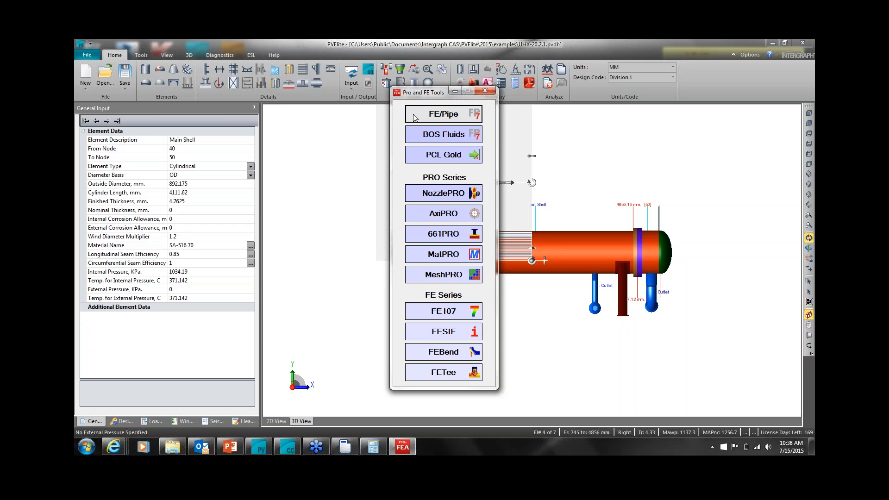
left_click(383, 154)
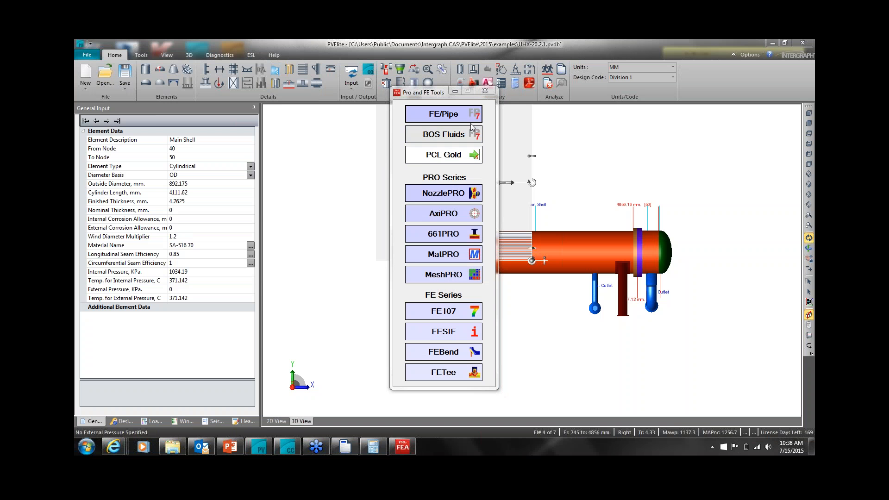
left_click(432, 197)
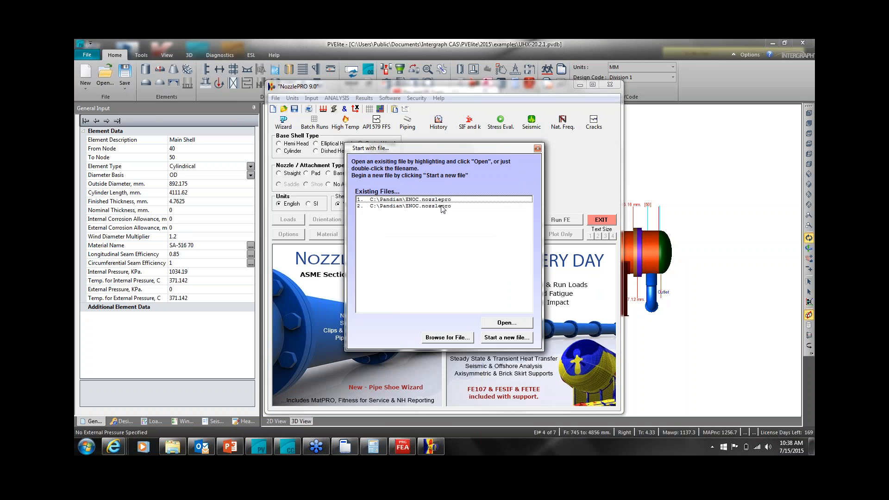
double_click(437, 200)
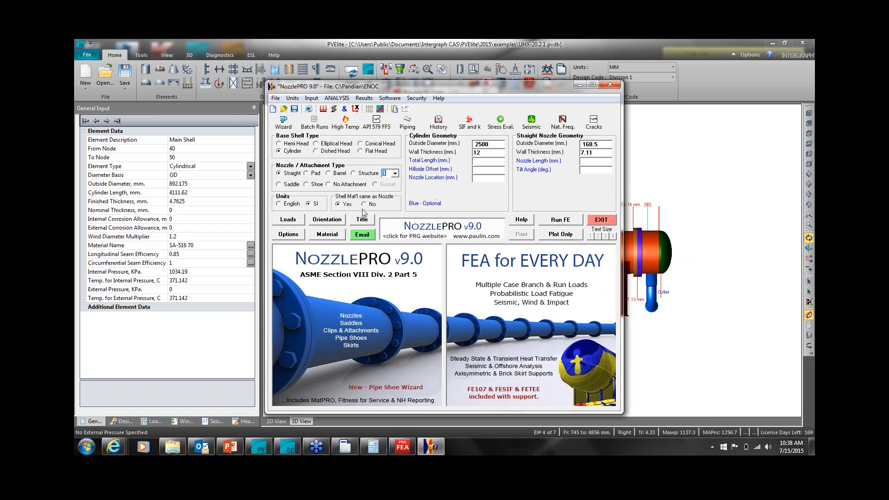
Step: Set the finite element type to 3D Axisymmetric and Brick Elements, view its model options, and close the options window
left_click(299, 235)
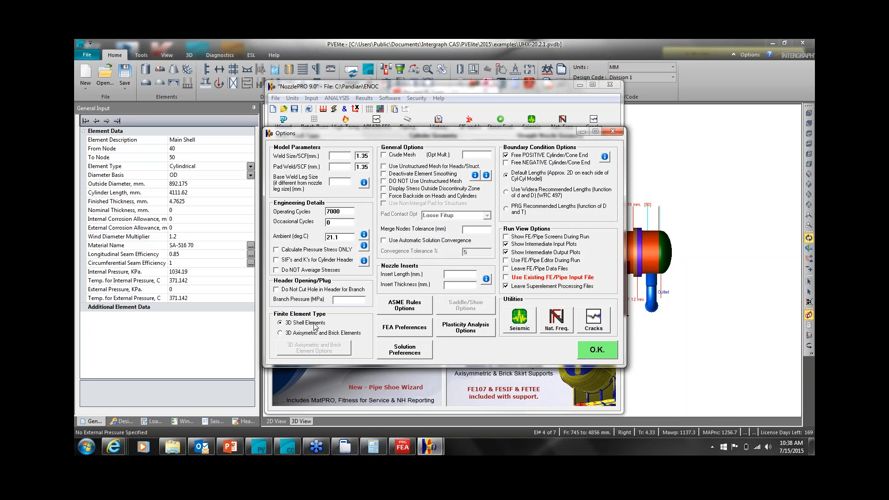
left_click(281, 333)
left_click(305, 350)
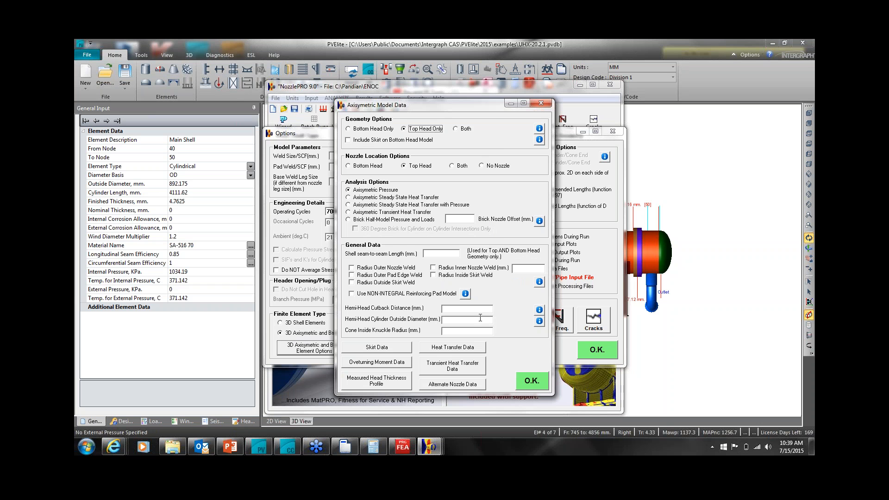
left_click(533, 383)
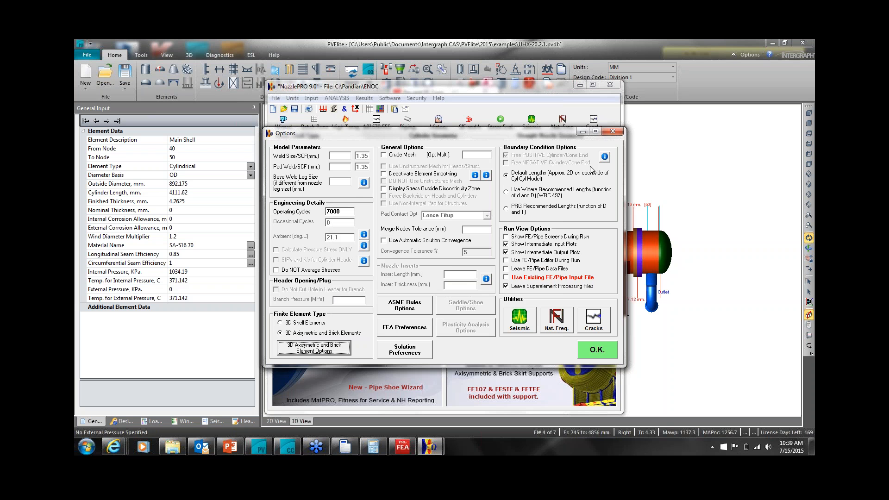
left_click(615, 132)
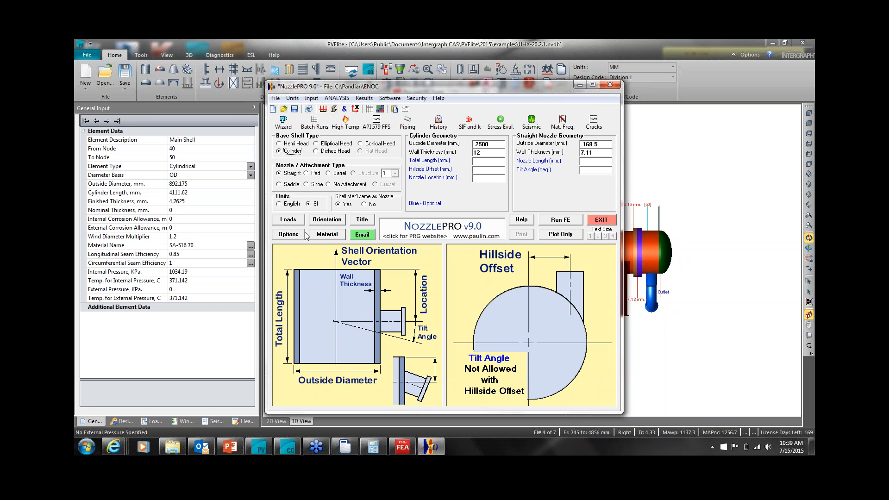
Step: Review the NozzlePRO analysis options and the Pro and FE Tools list, keeping the ENOC file open
left_click(289, 234)
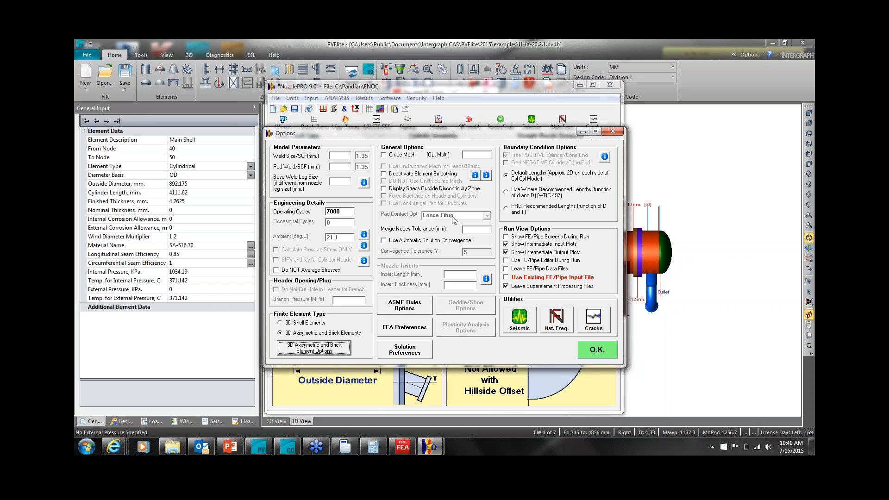
left_click(614, 134)
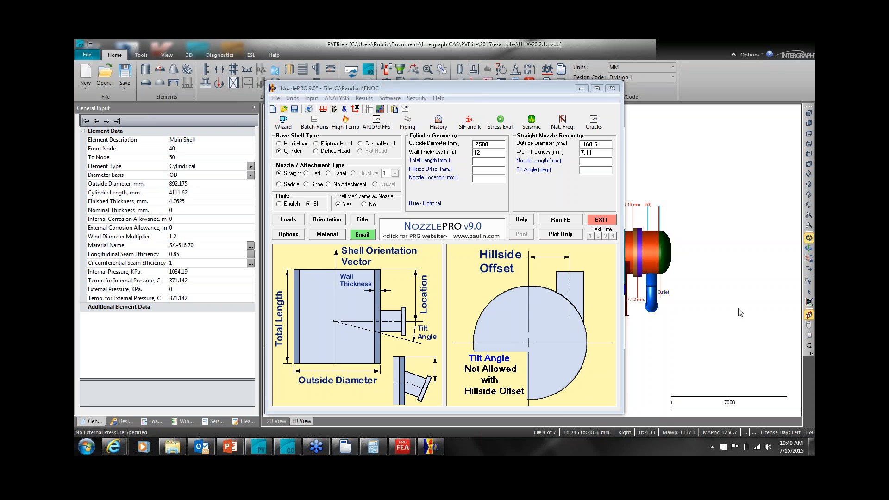
left_click(613, 89)
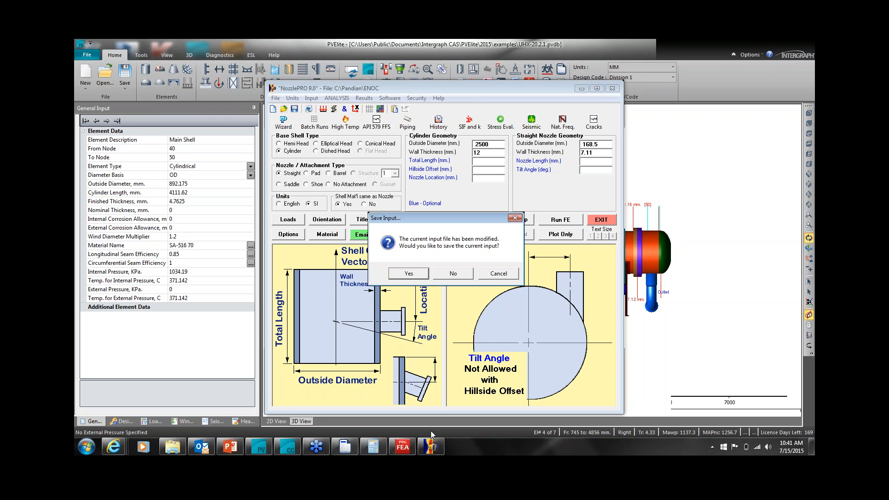
left_click(397, 451)
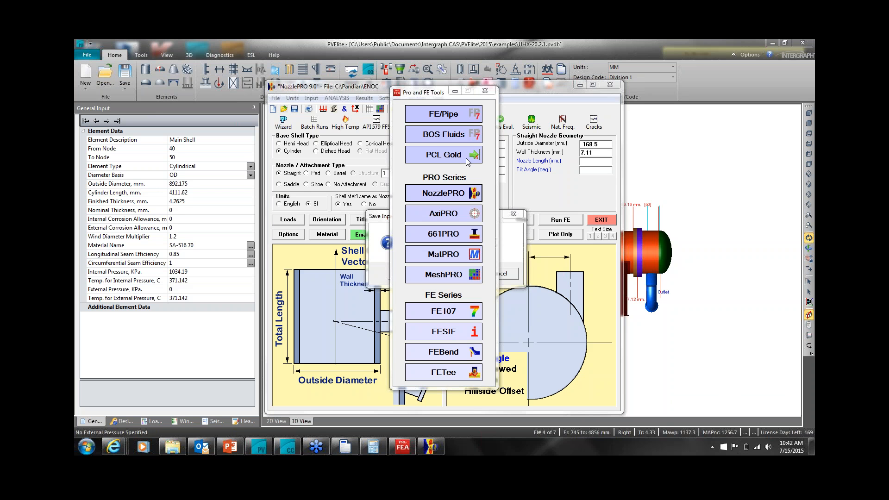
left_click(537, 98)
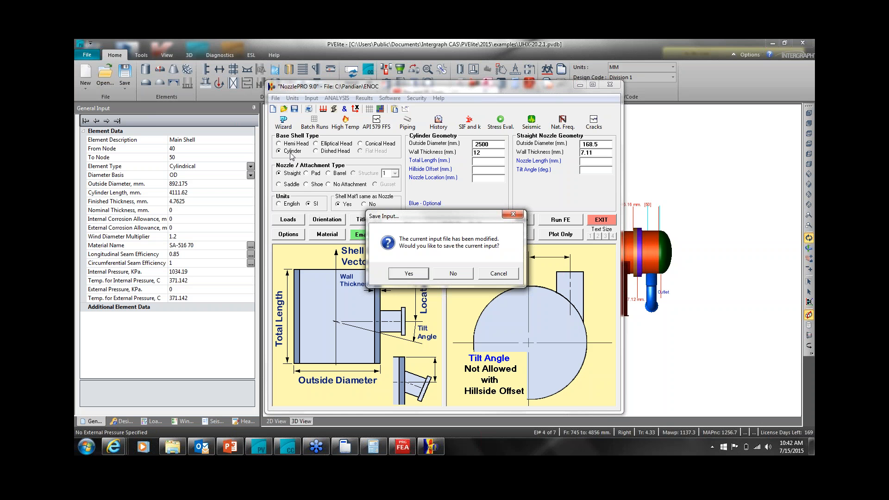
left_click(506, 275)
left_click(291, 234)
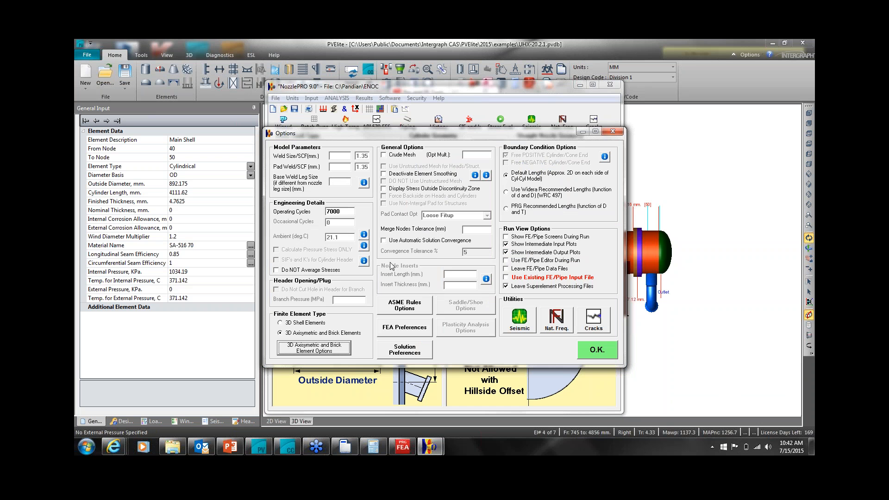
left_click(607, 353)
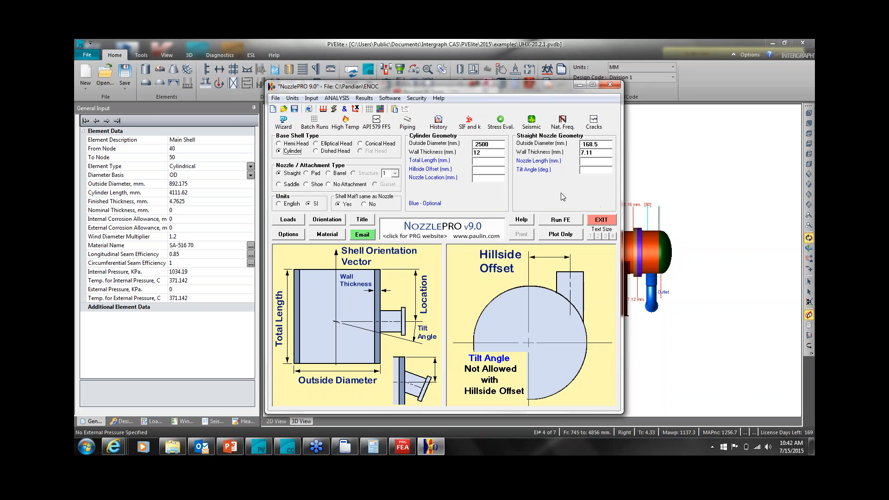
Step: Exit NozzlePRO without saving the modified input, and reopen the ENOC.nozzlepro file in it
left_click(610, 86)
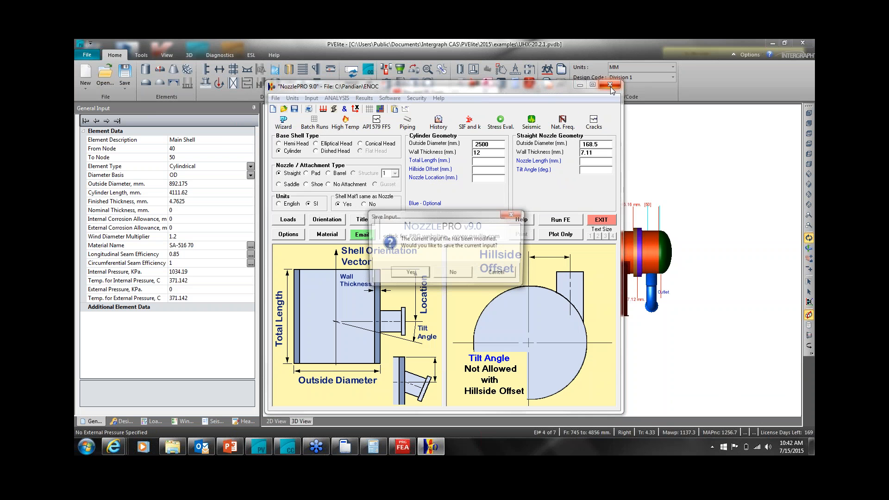
left_click(449, 274)
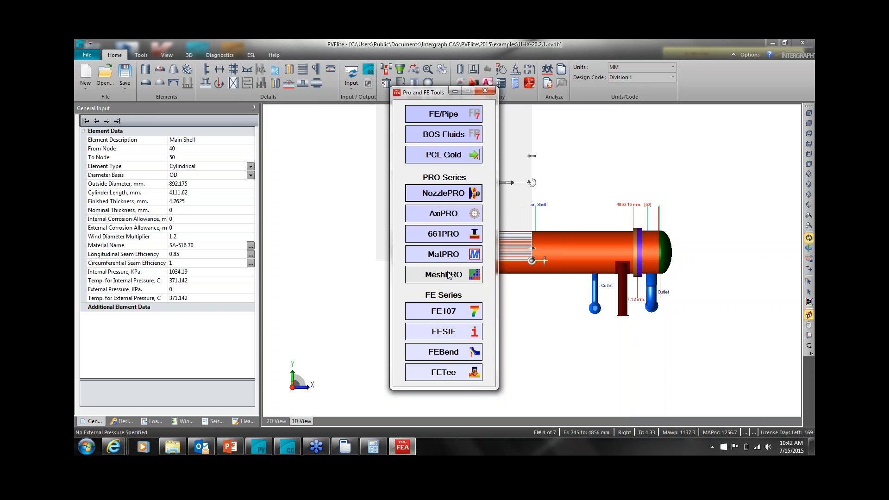
left_click(425, 198)
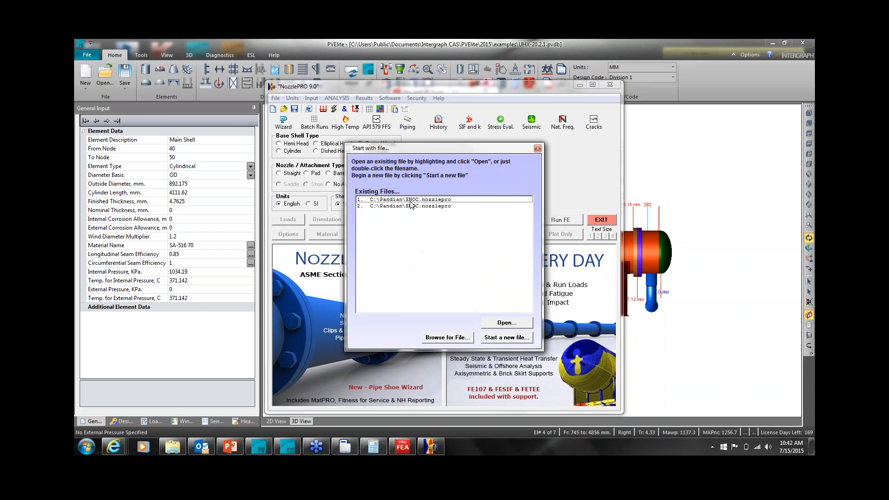
double_click(410, 201)
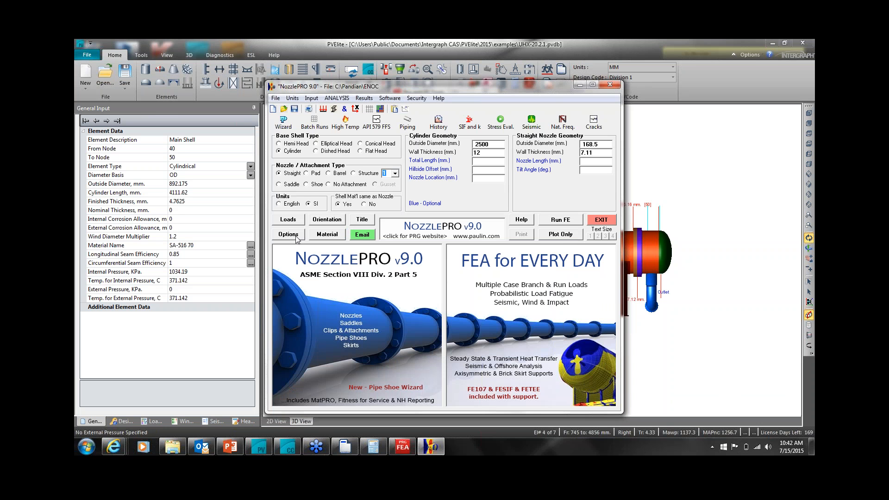
Step: Show the analysis options in a maximized window and circle the Free POSITIVE and Free NEGATIVE Cylinder/Cone End options with a pen
left_click(299, 237)
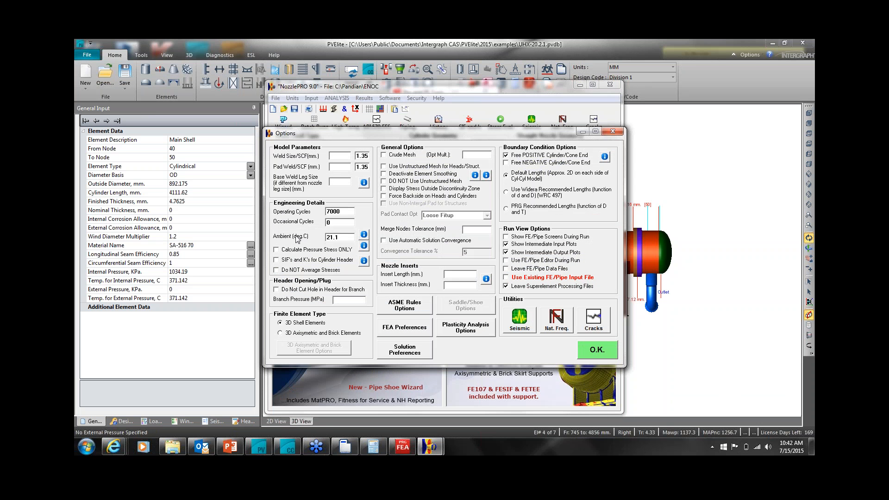
double_click(326, 134)
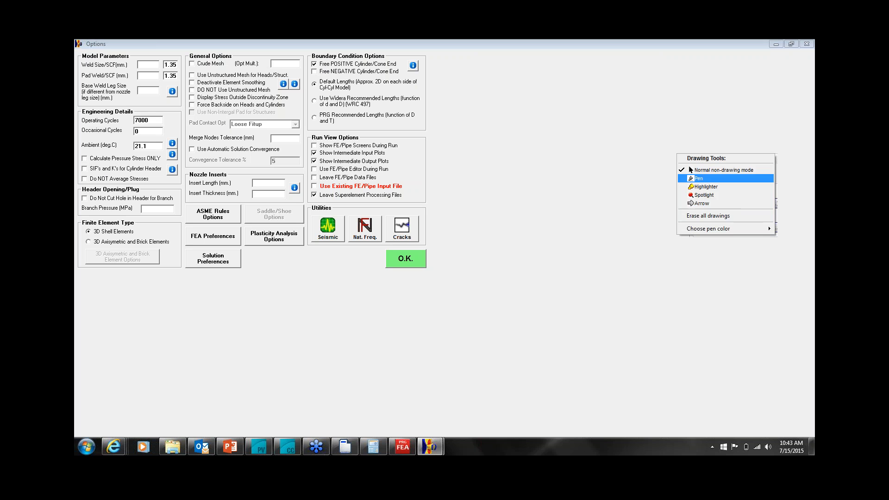
mouse_move(316, 72)
left_mouse_down()
mouse_move(325, 60)
mouse_move(359, 55)
mouse_move(403, 64)
mouse_move(384, 79)
mouse_move(317, 75)
left_mouse_up()
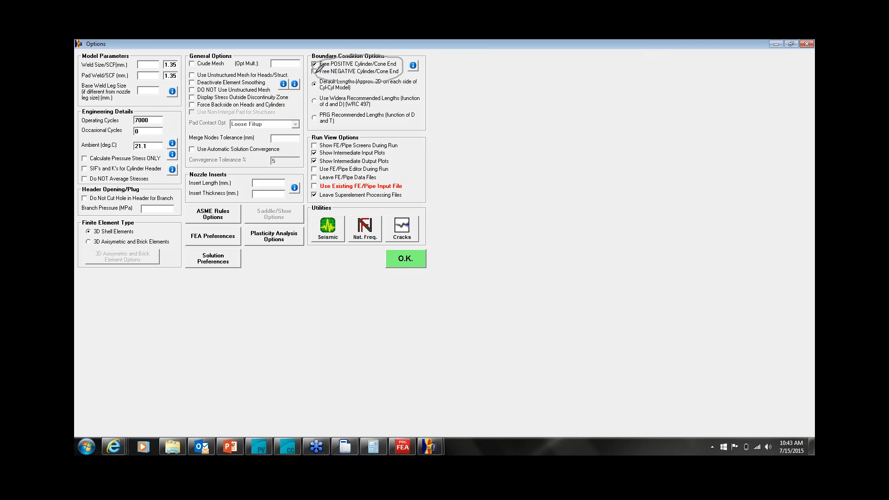